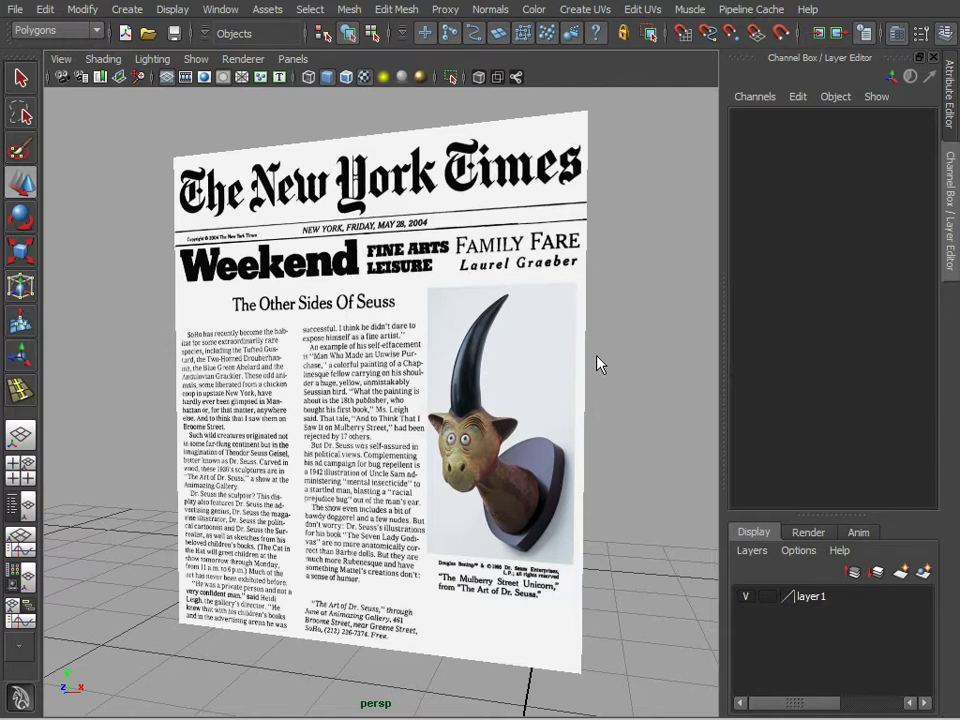
# - Select the newspaper plane and compare its shaded, wireframe, textured and lit display modes
pyautogui.click(546, 360)
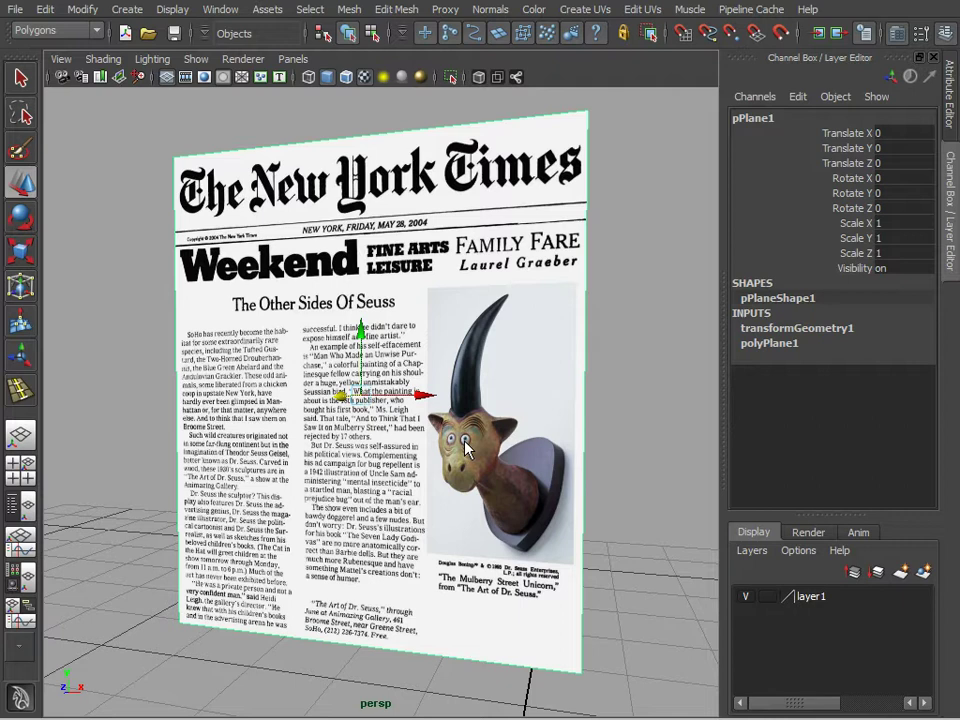
pyautogui.press('5')
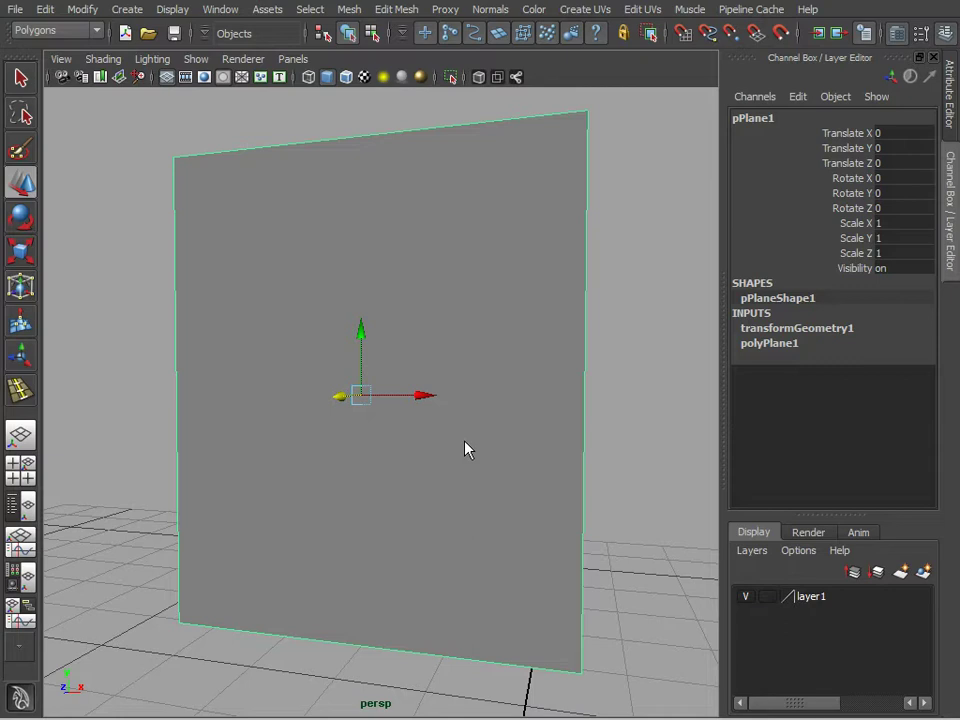
pyautogui.press('4')
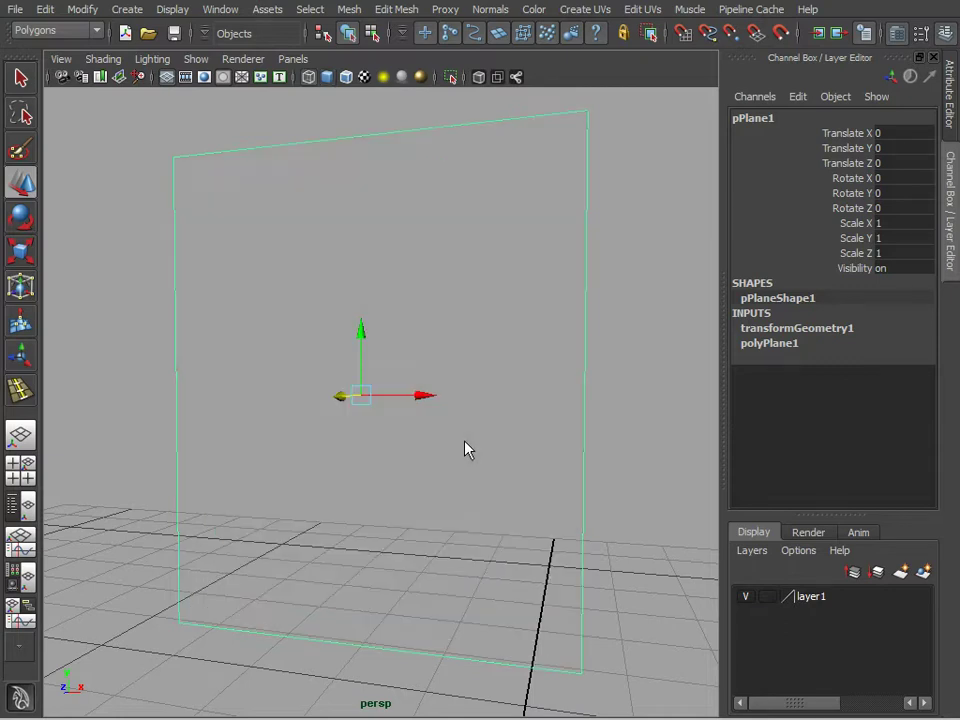
pyautogui.press('5')
pyautogui.press('6')
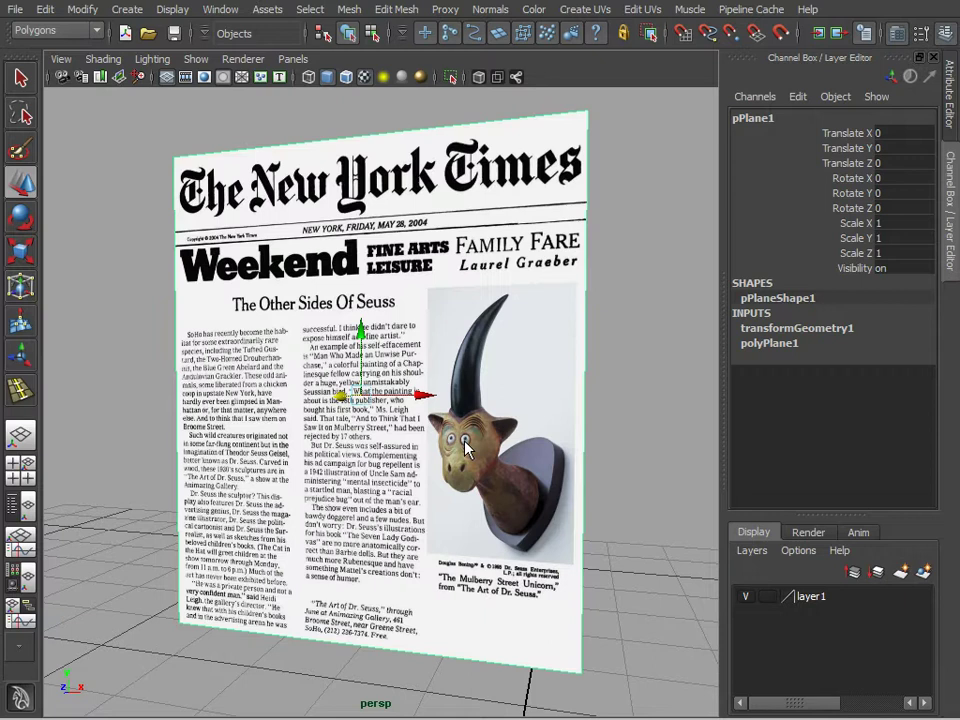
pyautogui.press('7')
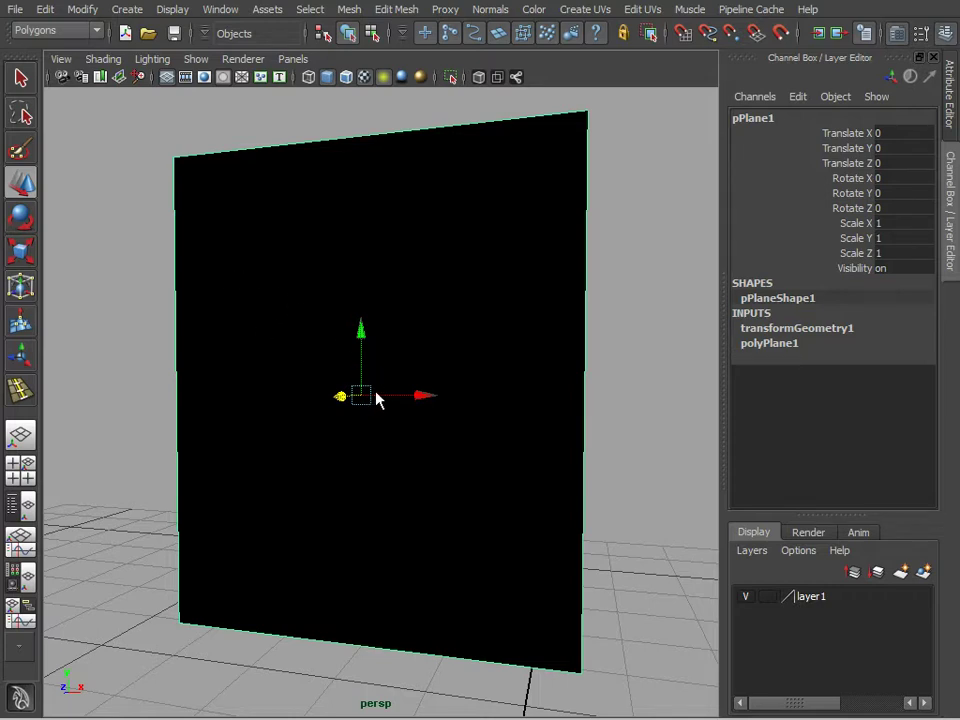
# - Display the plane in plain shaded mode without texture or lights and compare it deselected and selected
pyautogui.press('5')
pyautogui.click(630, 407)
pyautogui.click(536, 422)
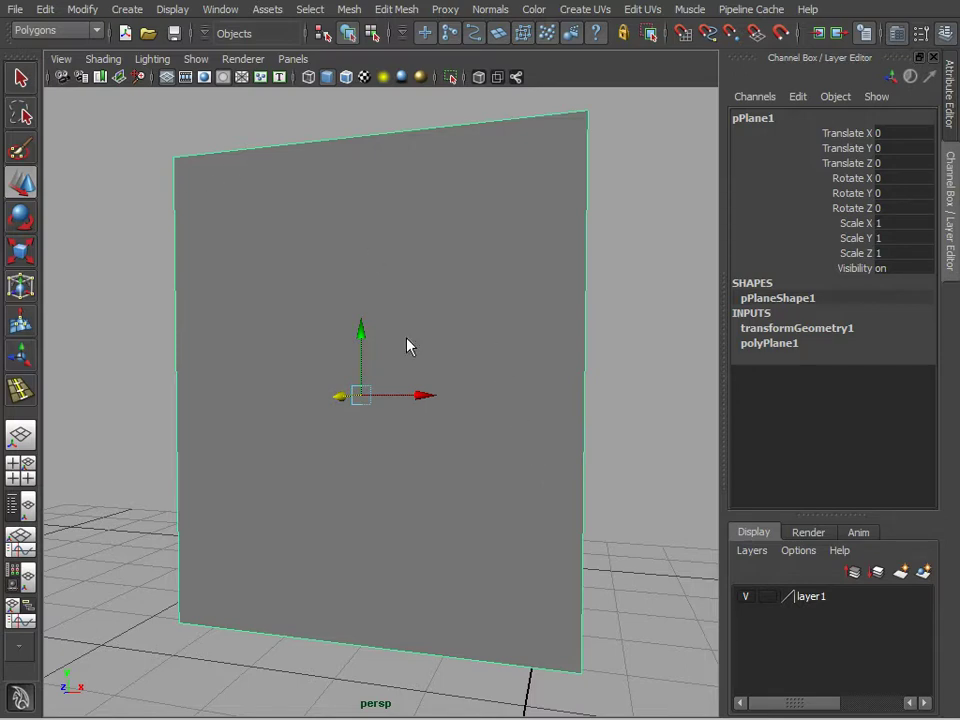
pyautogui.click(617, 451)
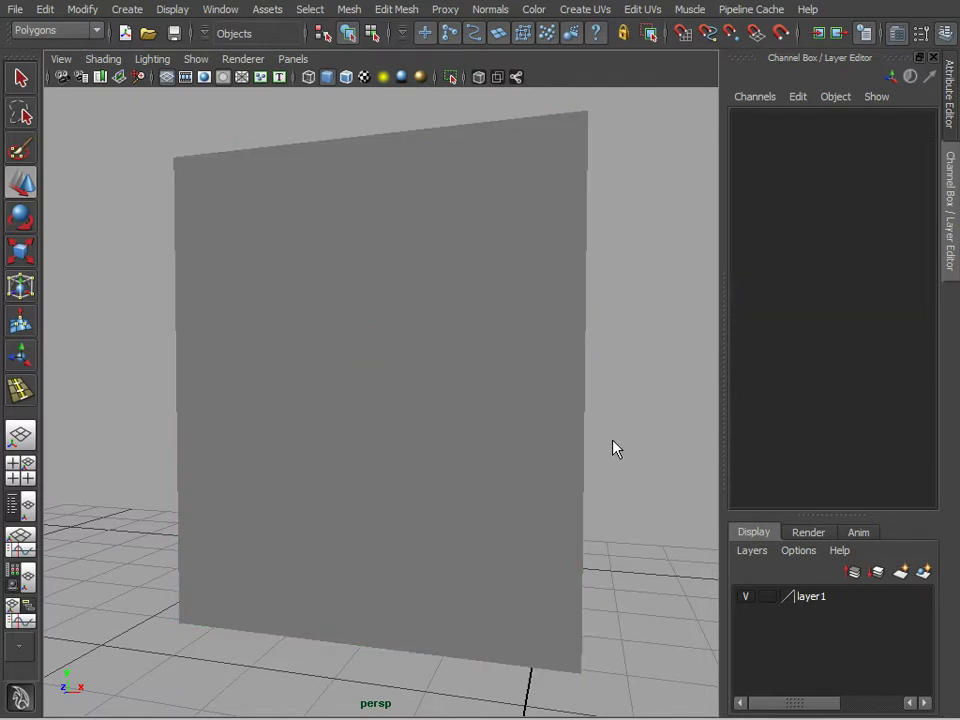
pyautogui.click(570, 444)
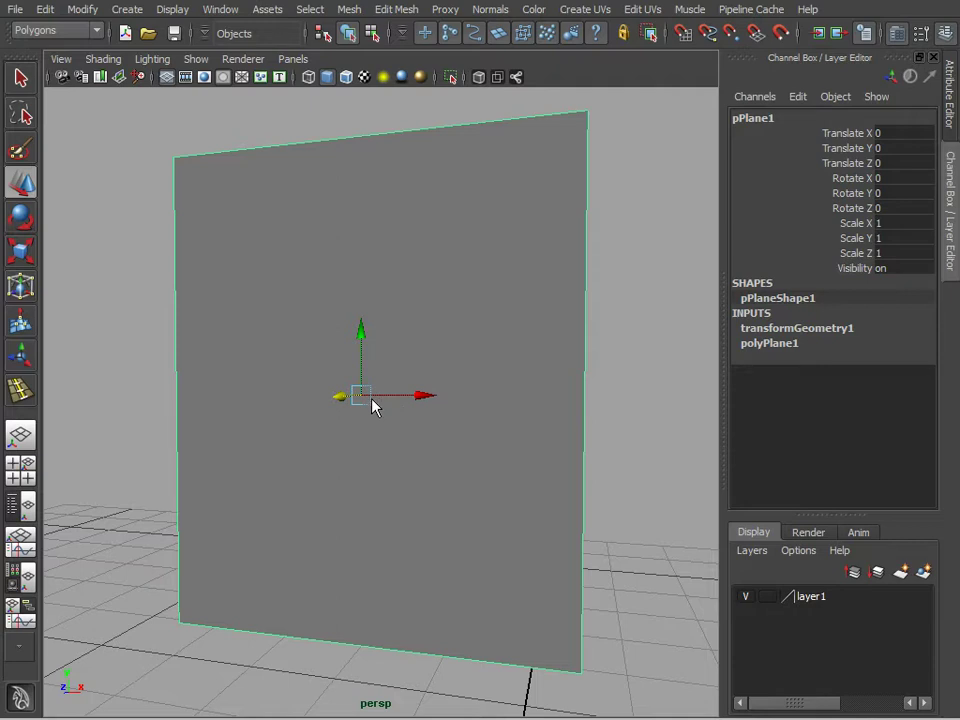
# - Create a polygon sphere at the origin and frame it in the view
pyautogui.scroll(-5, 540, 497)
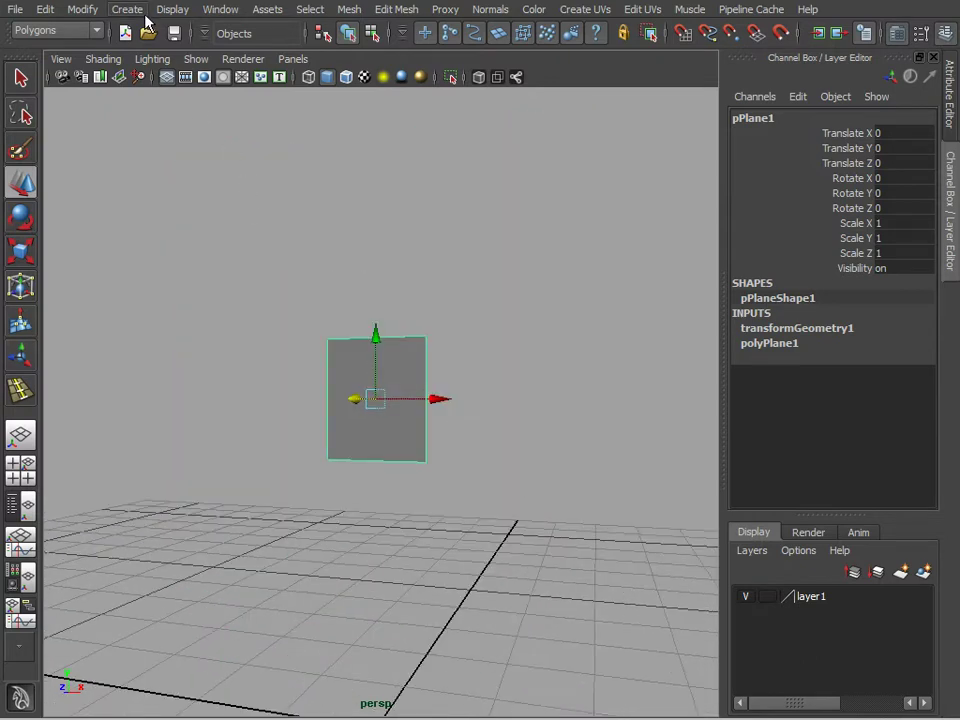
pyautogui.click(136, 12)
pyautogui.moveTo(145, 53)
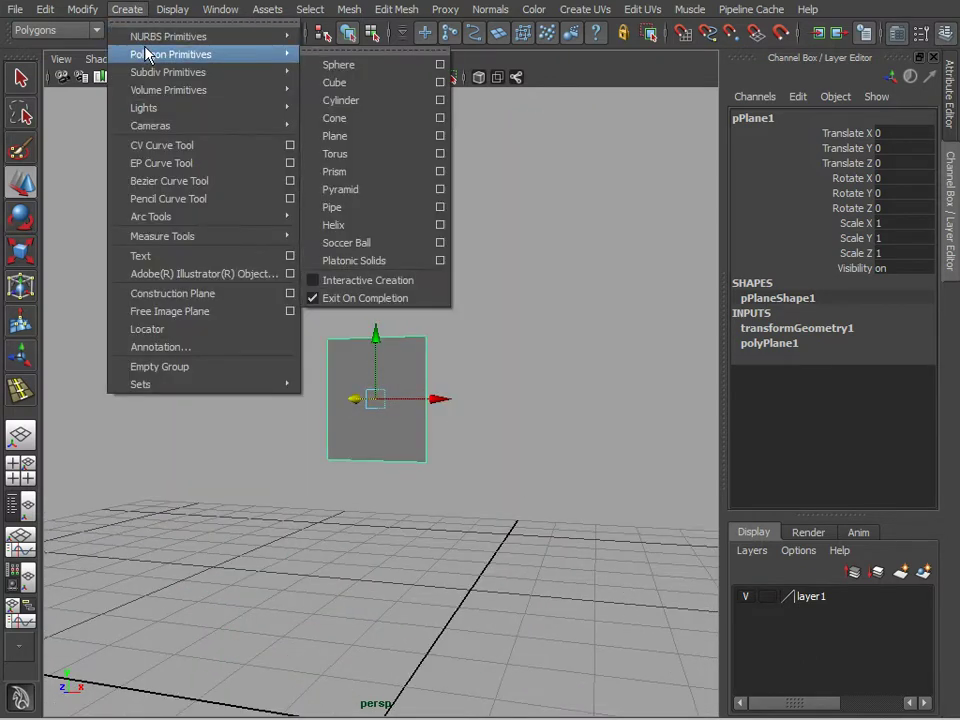
pyautogui.click(363, 69)
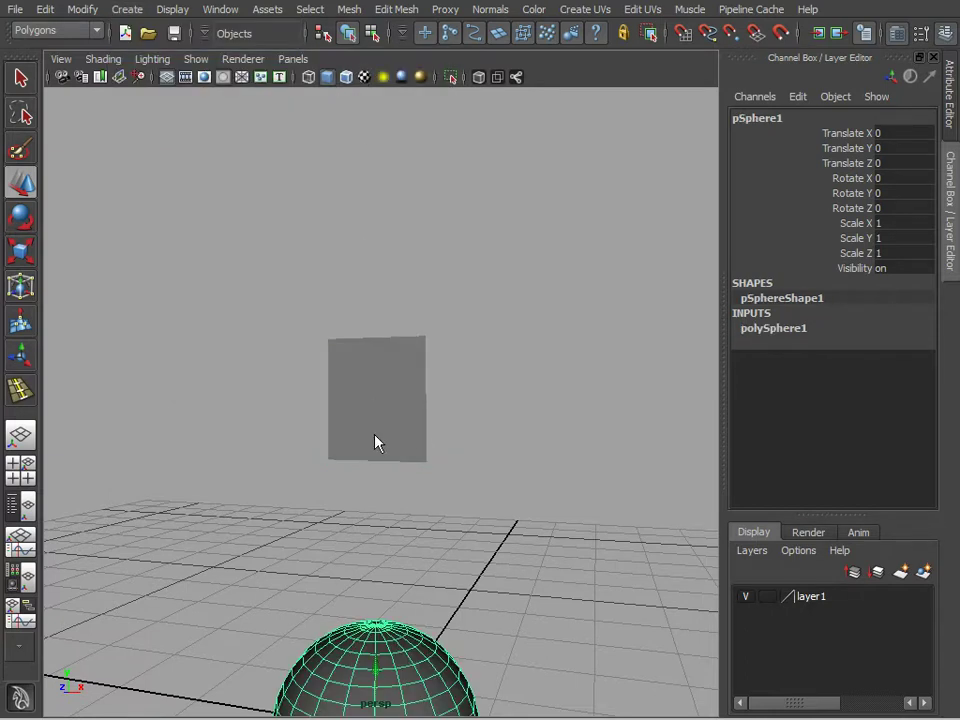
pyautogui.press('f')
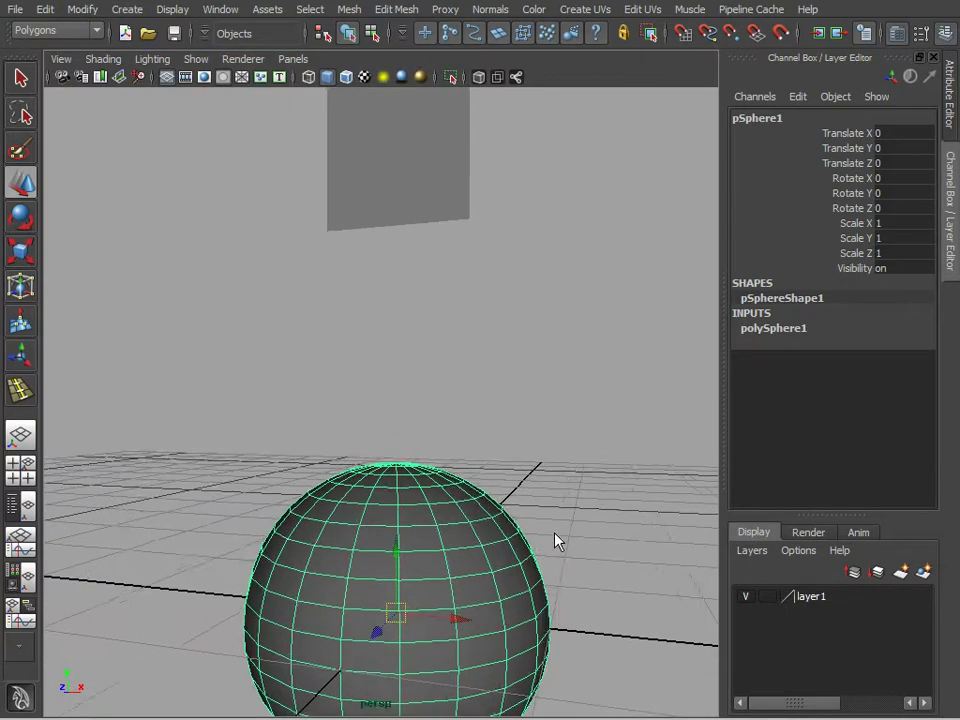
# - Select a single face on the sphere to examine one polygon up close, and return to object selection
pyautogui.keyDown('alt'); pyautogui.moveTo(518, 392); pyautogui.dragTo(489, 455); pyautogui.keyUp('alt')
pyautogui.press('F11')
pyautogui.click(426, 432)
pyautogui.keyDown('alt'); pyautogui.moveTo(439, 461); pyautogui.dragTo(549, 493, button='right'); pyautogui.keyUp('alt')
pyautogui.keyDown('alt'); pyautogui.moveTo(549, 493); pyautogui.dragTo(470, 478); pyautogui.keyUp('alt')
pyautogui.scroll(2, 470, 478)
pyautogui.scroll(-5, 476, 471)
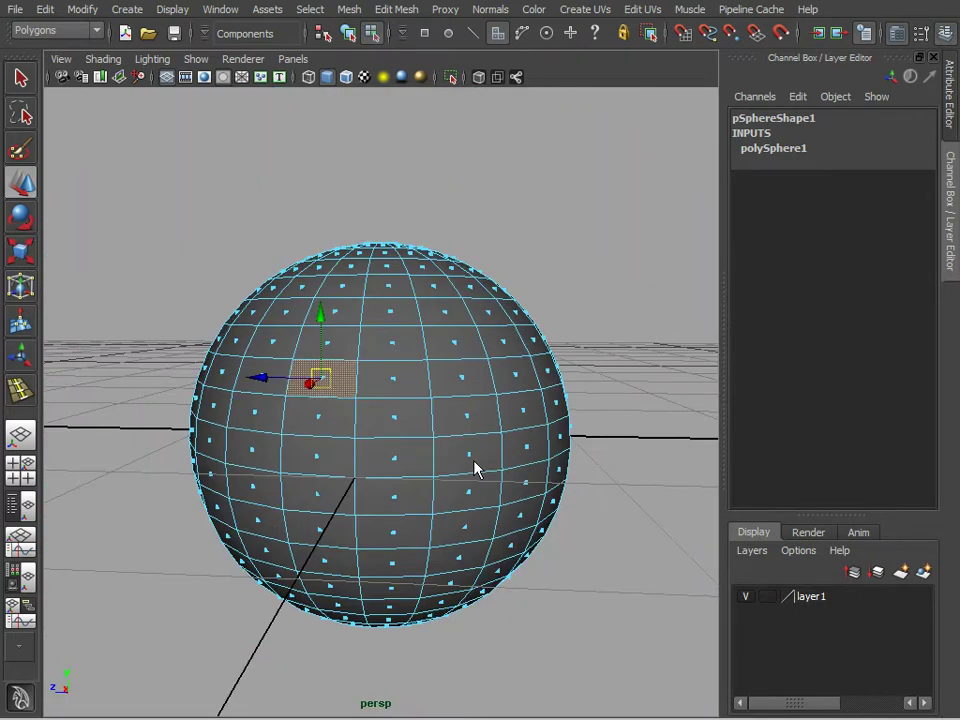
pyautogui.press('F8')
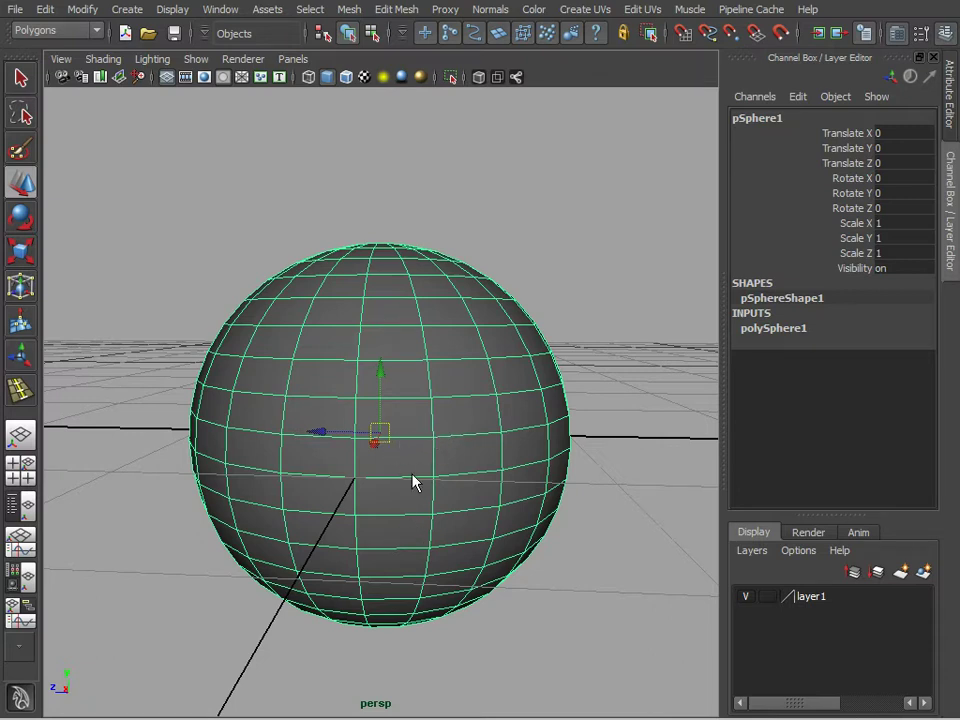
# - Move the sphere freely to about X -0.004, Y 0.121, Z 0.118 and delete it
pyautogui.moveTo(388, 438); pyautogui.dragTo(367, 417)
pyautogui.keyDown('alt'); pyautogui.moveTo(422, 448); pyautogui.dragTo(432, 421); pyautogui.keyUp('alt')
pyautogui.keyDown('alt'); pyautogui.moveTo(432, 421); pyautogui.dragTo(441, 443, button='middle'); pyautogui.keyUp('alt')
pyautogui.keyDown('alt'); pyautogui.moveTo(441, 443); pyautogui.dragTo(526, 485, button='right'); pyautogui.keyUp('alt')
pyautogui.keyDown('alt'); pyautogui.moveTo(526, 485); pyautogui.dragTo(462, 443); pyautogui.keyUp('alt')
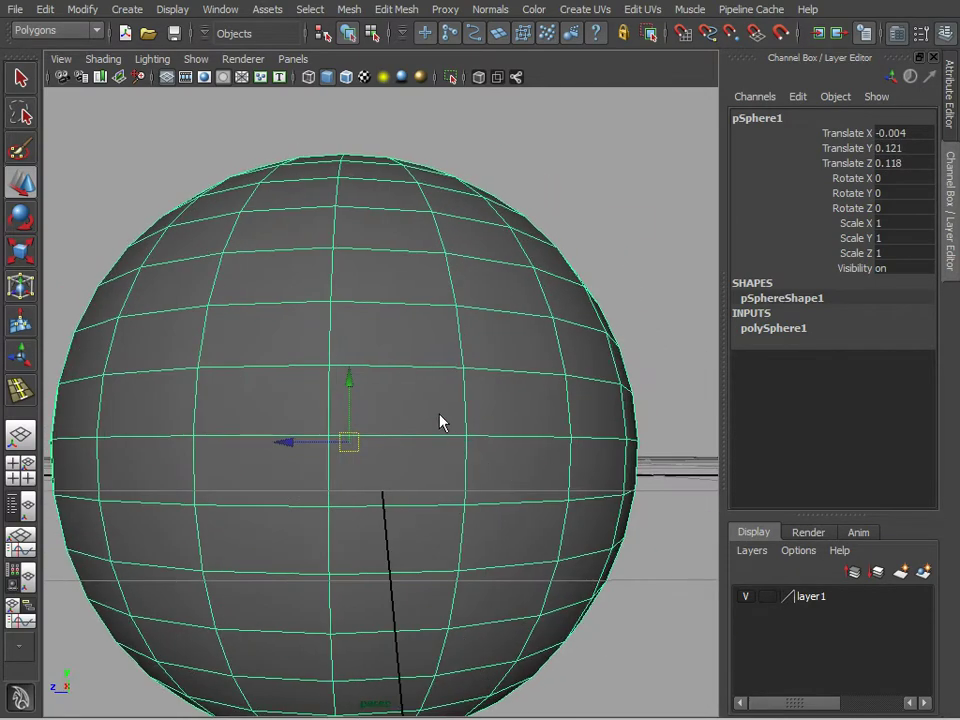
pyautogui.press('Delete')
# - Select the plane, examine its untextured shading from several angles, and turn textured display on
pyautogui.keyDown('alt'); pyautogui.moveTo(418, 428); pyautogui.dragTo(518, 522); pyautogui.keyUp('alt')
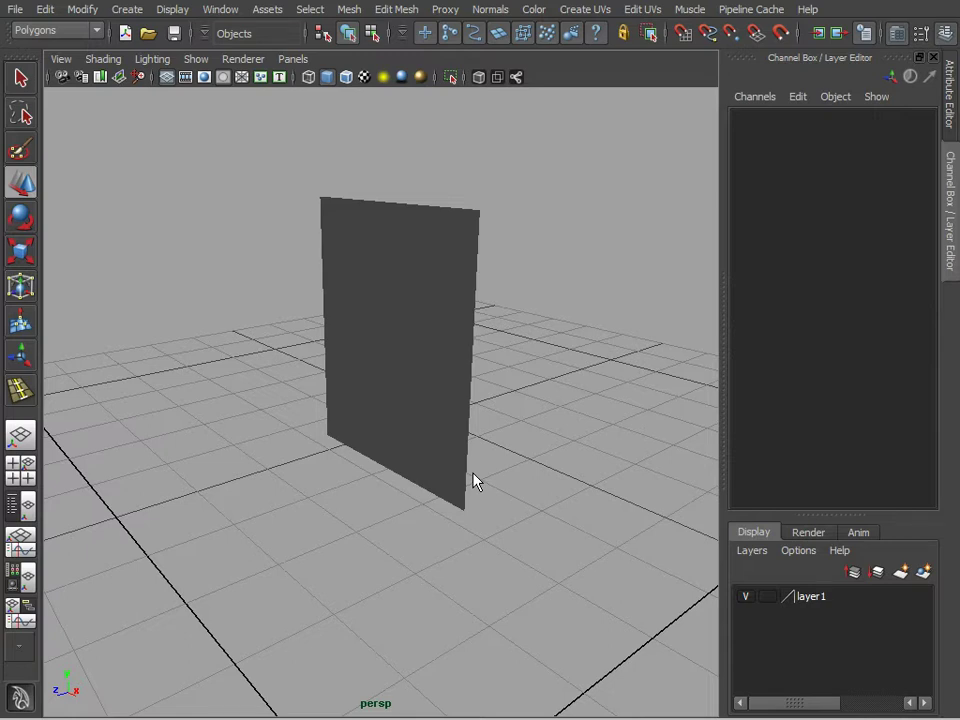
pyautogui.keyDown('alt'); pyautogui.moveTo(460, 468); pyautogui.dragTo(454, 422); pyautogui.keyUp('alt')
pyautogui.click(418, 482)
pyautogui.keyDown('alt'); pyautogui.moveTo(407, 516); pyautogui.dragTo(520, 585); pyautogui.keyUp('alt')
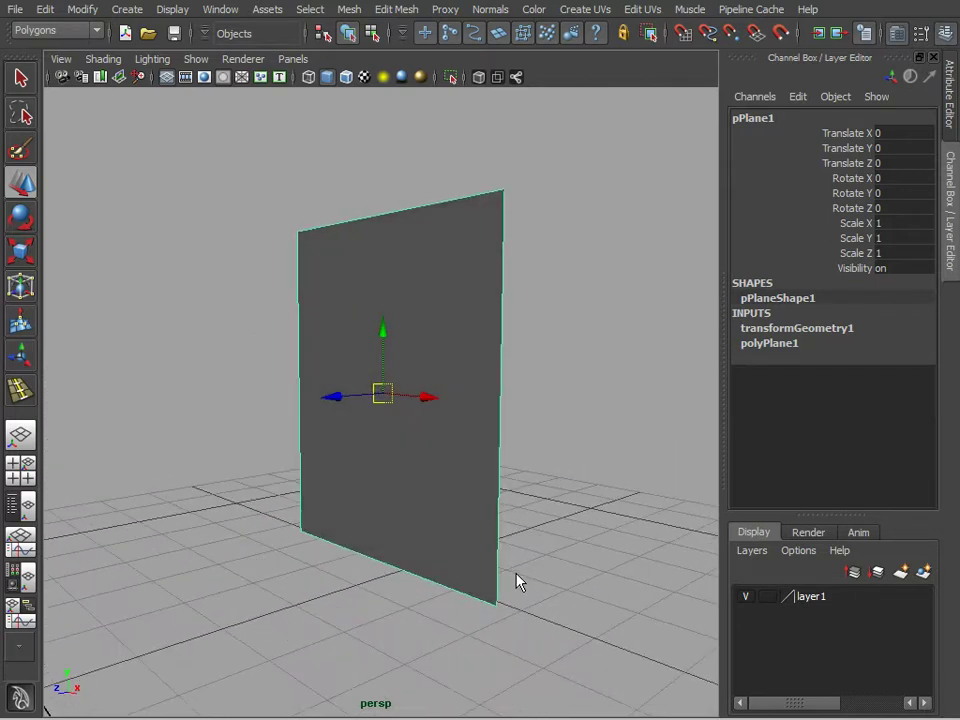
pyautogui.keyDown('alt'); pyautogui.moveTo(568, 512); pyautogui.dragTo(540, 507); pyautogui.keyUp('alt')
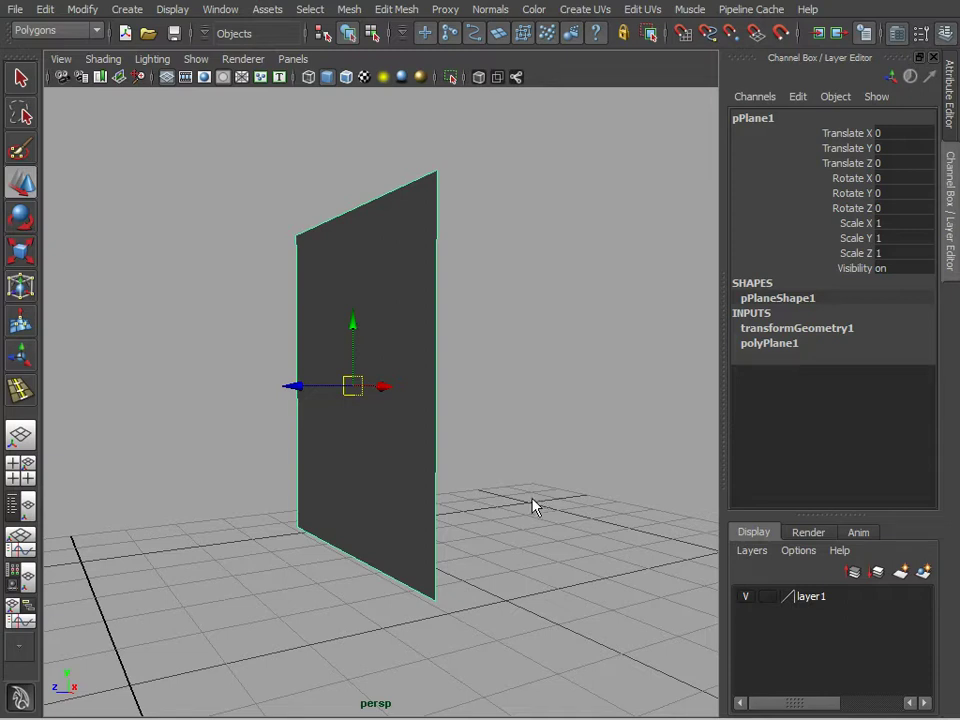
pyautogui.keyDown('alt'); pyautogui.moveTo(441, 561); pyautogui.dragTo(530, 552); pyautogui.keyUp('alt')
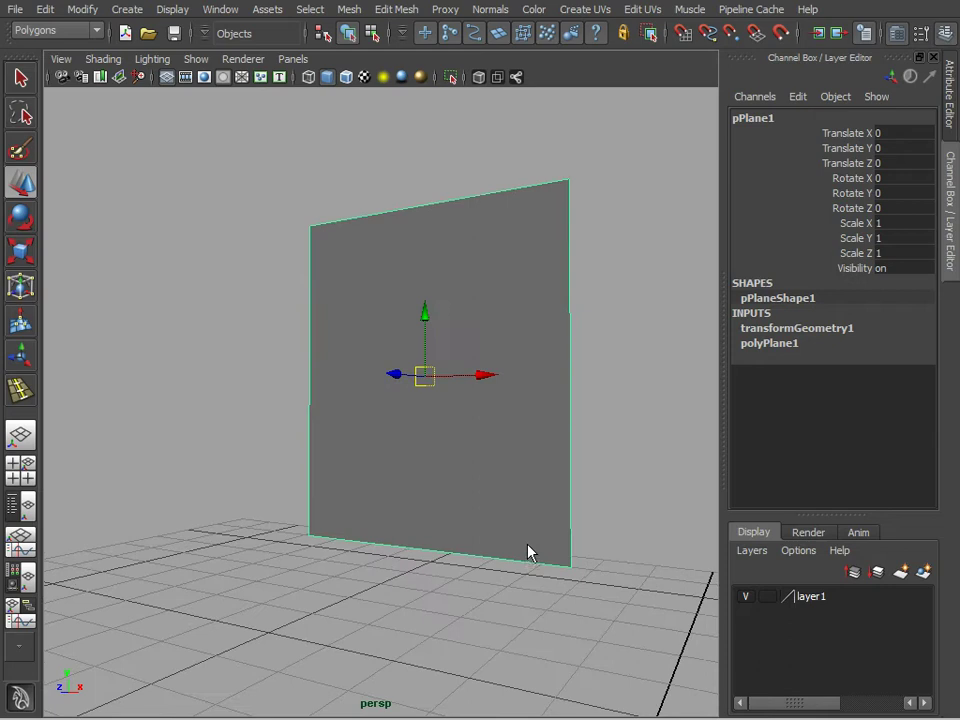
pyautogui.keyDown('alt'); pyautogui.moveTo(508, 543); pyautogui.dragTo(472, 566, button='middle'); pyautogui.keyUp('alt')
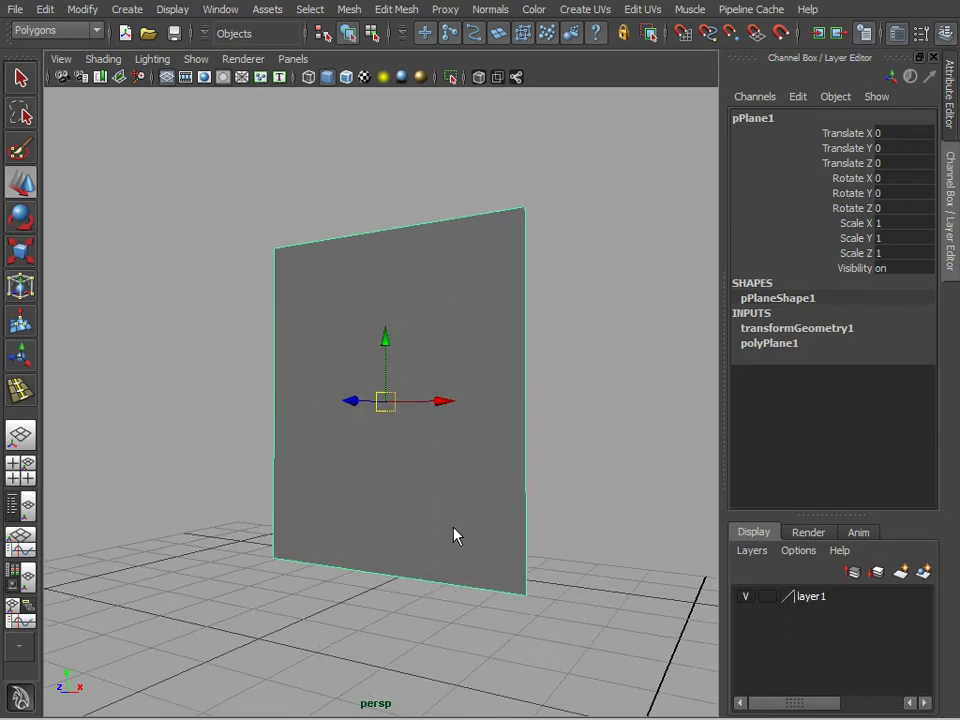
pyautogui.press('6')
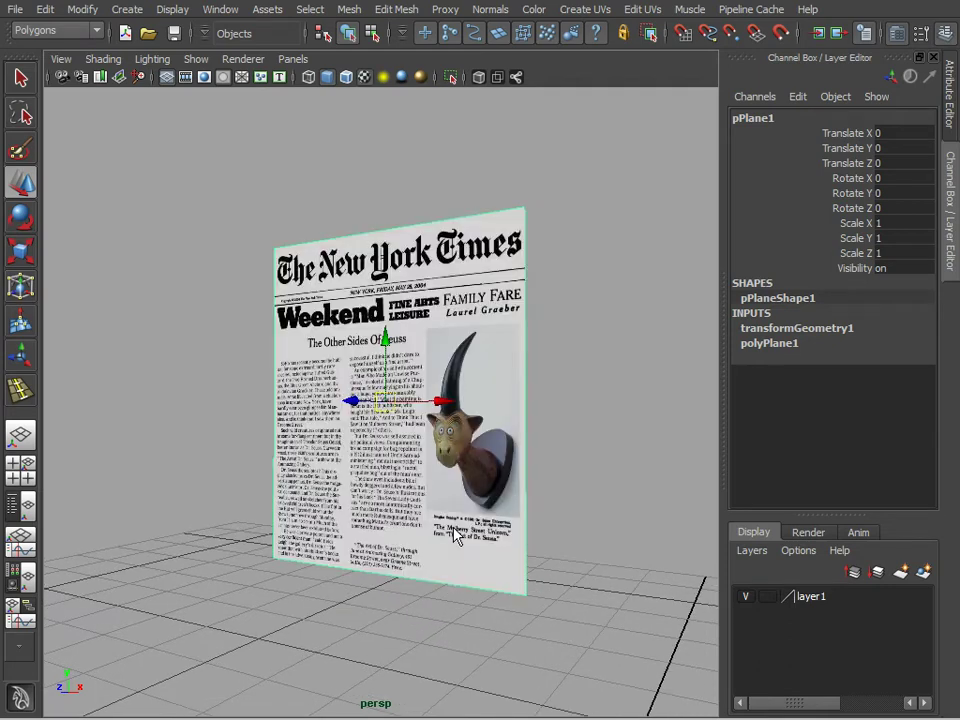
# - Deselect the newspaper plane and examine how its texture looks from the front and the back
pyautogui.click(590, 466)
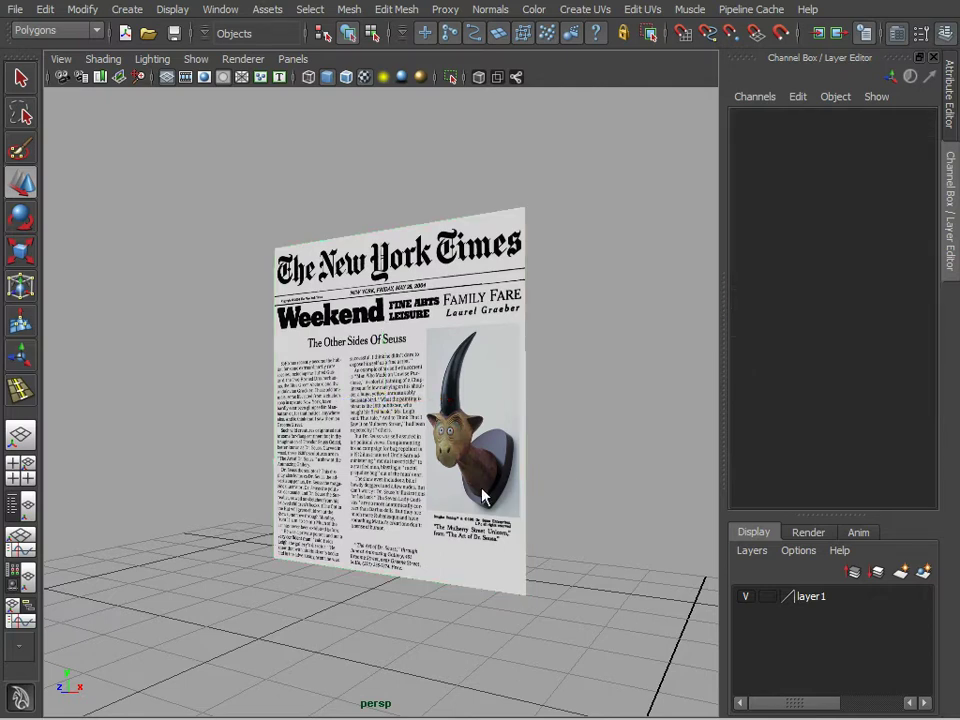
pyautogui.keyDown('alt'); pyautogui.moveTo(398, 465); pyautogui.dragTo(413, 424); pyautogui.keyUp('alt')
pyautogui.keyDown('alt'); pyautogui.moveTo(413, 424); pyautogui.dragTo(485, 444, button='right'); pyautogui.keyUp('alt')
pyautogui.keyDown('alt'); pyautogui.moveTo(485, 444); pyautogui.dragTo(421, 438, button='middle'); pyautogui.keyUp('alt')
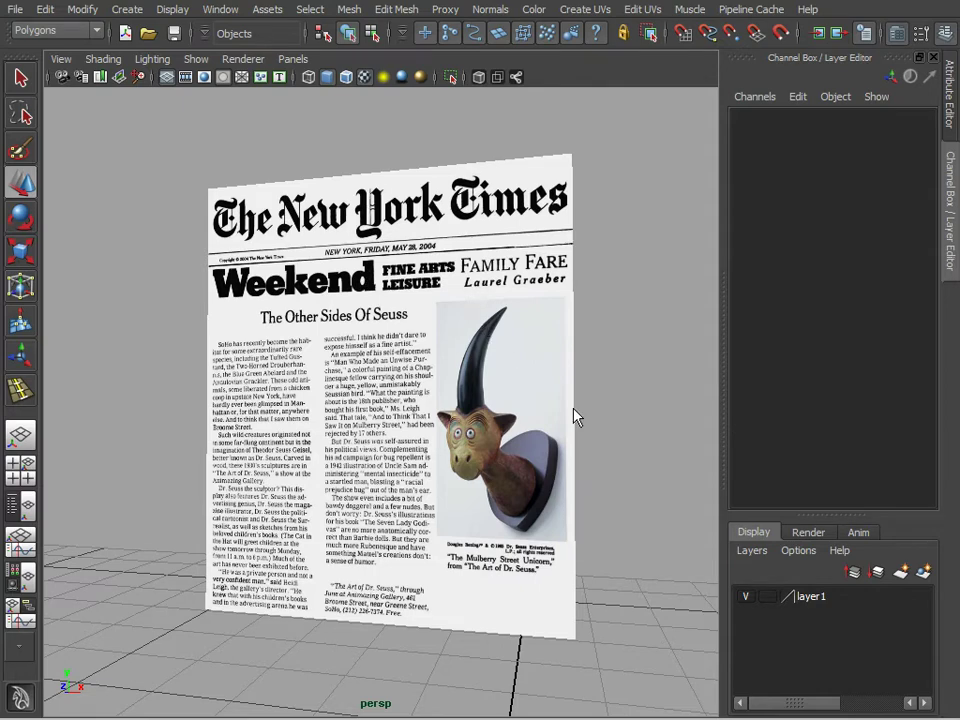
pyautogui.keyDown('alt'); pyautogui.moveTo(621, 433); pyautogui.dragTo(270, 432); pyautogui.keyUp('alt')
pyautogui.keyDown('alt'); pyautogui.moveTo(312, 394); pyautogui.dragTo(415, 428, button='right'); pyautogui.keyUp('alt')
pyautogui.keyDown('alt'); pyautogui.moveTo(415, 428); pyautogui.dragTo(496, 428, button='middle'); pyautogui.keyUp('alt')
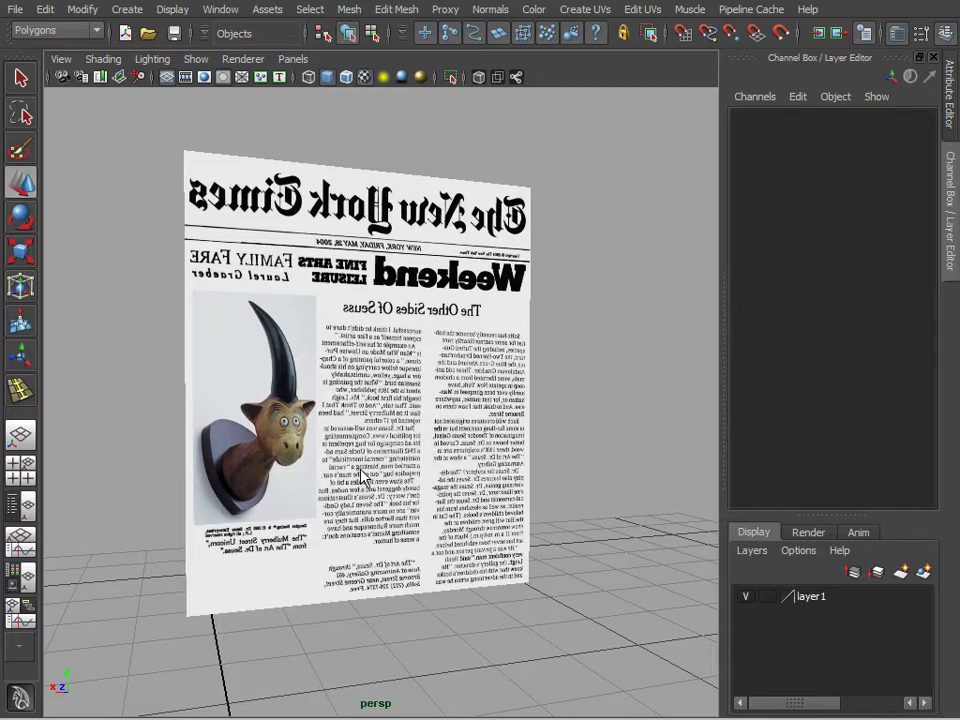
pyautogui.keyDown('alt'); pyautogui.moveTo(359, 476); pyautogui.dragTo(430, 464); pyautogui.keyUp('alt')
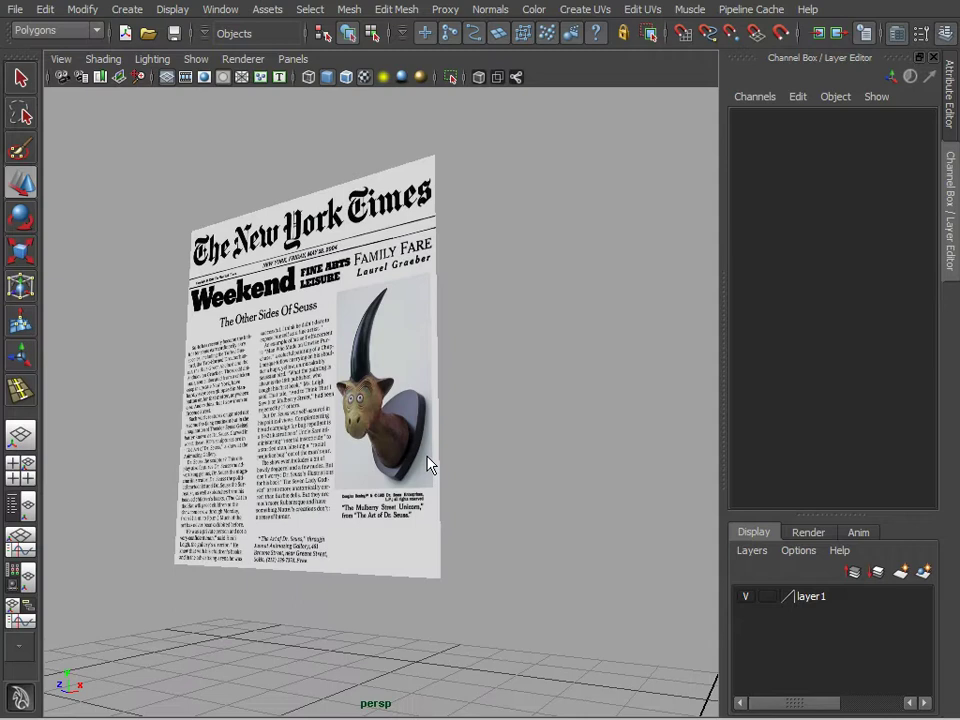
pyautogui.moveTo(508, 476)
pyautogui.keyDown('alt'); pyautogui.mouseDown()
pyautogui.moveTo(444, 478)
pyautogui.moveTo(399, 497)
pyautogui.moveTo(506, 496)
pyautogui.mouseUp(); pyautogui.keyUp('alt')
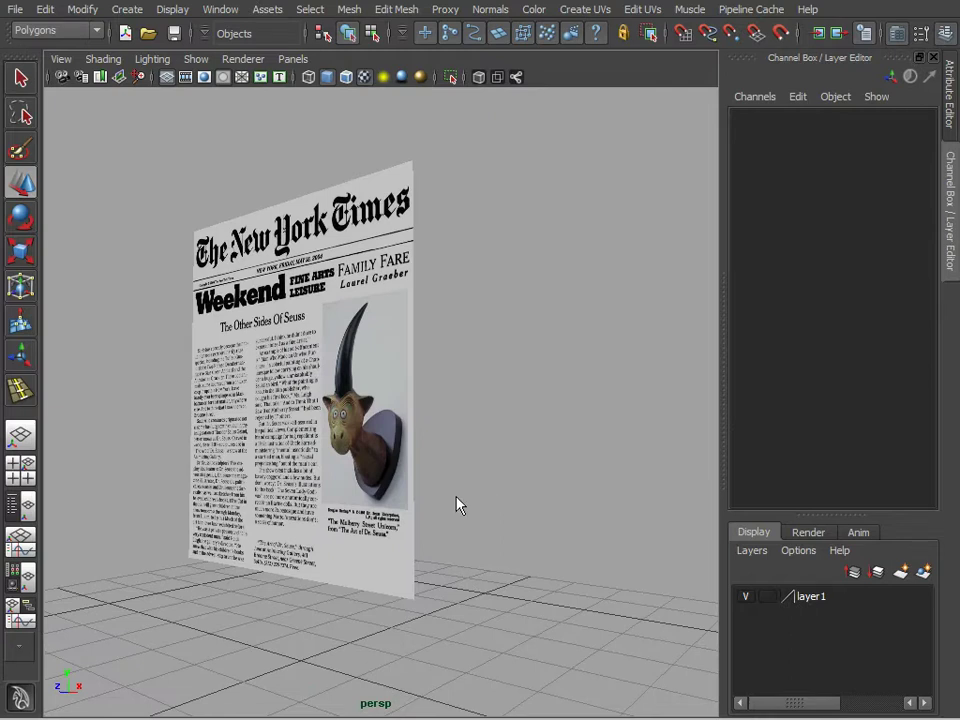
# - Create a polygon cube at the origin and raise it to about Translate Y 0.915
pyautogui.click(127, 10)
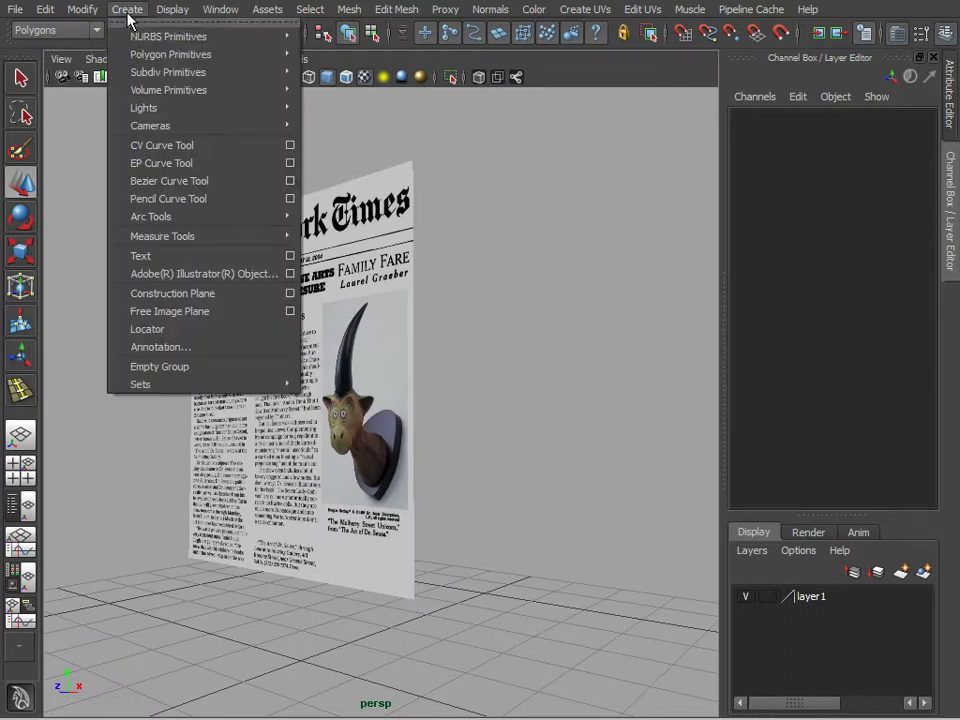
pyautogui.moveTo(135, 55)
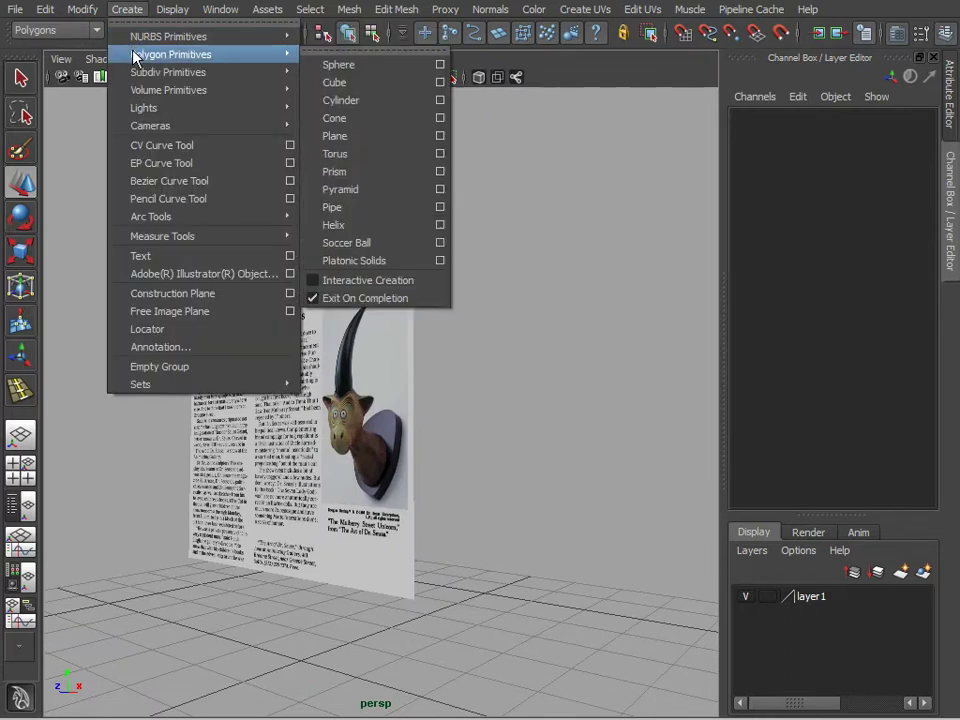
pyautogui.click(345, 84)
pyautogui.scroll(-10, 392, 440)
pyautogui.keyDown('alt'); pyautogui.moveTo(397, 469); pyautogui.dragTo(394, 412, button='middle'); pyautogui.keyUp('alt')
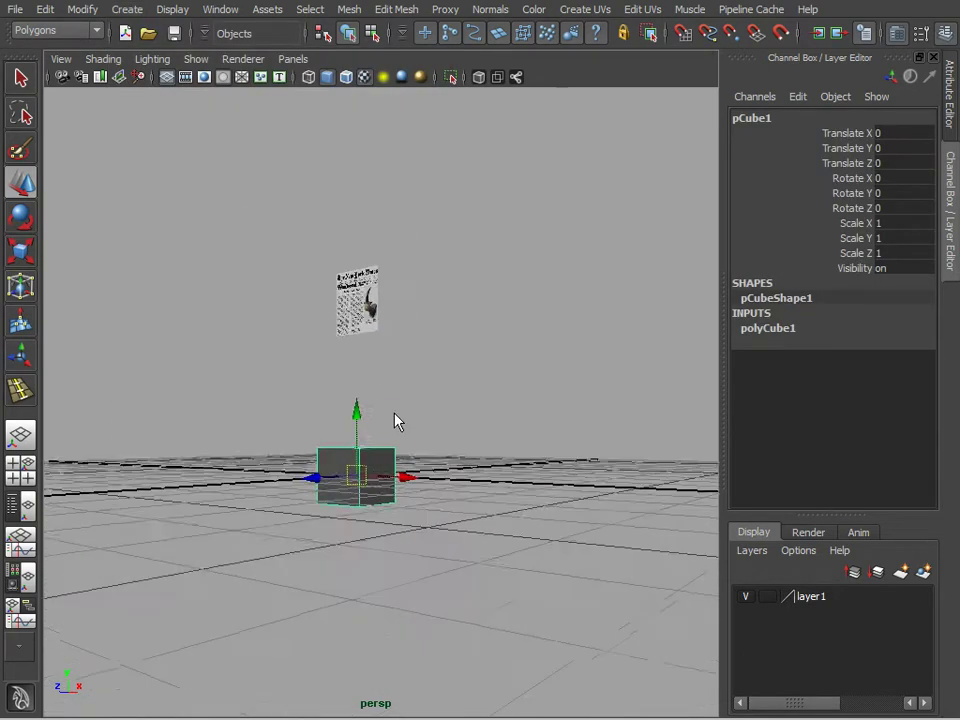
pyautogui.scroll(3, 400, 430)
pyautogui.moveTo(340, 446); pyautogui.dragTo(339, 369)
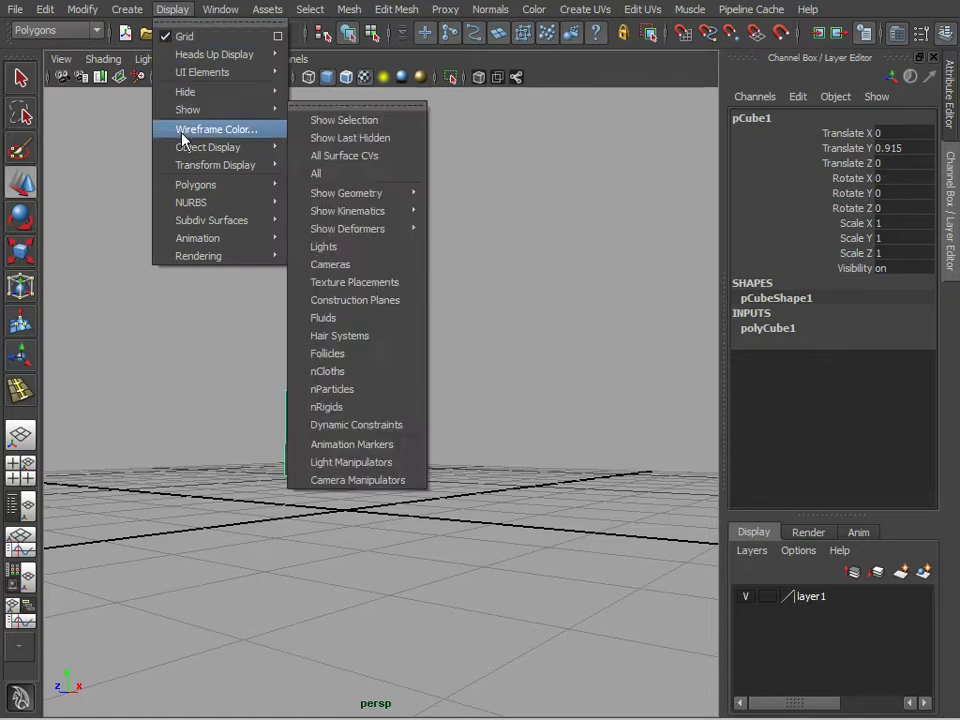
# - Display the face normals on the cube and examine the normal lines up close
pyautogui.moveTo(200, 185)
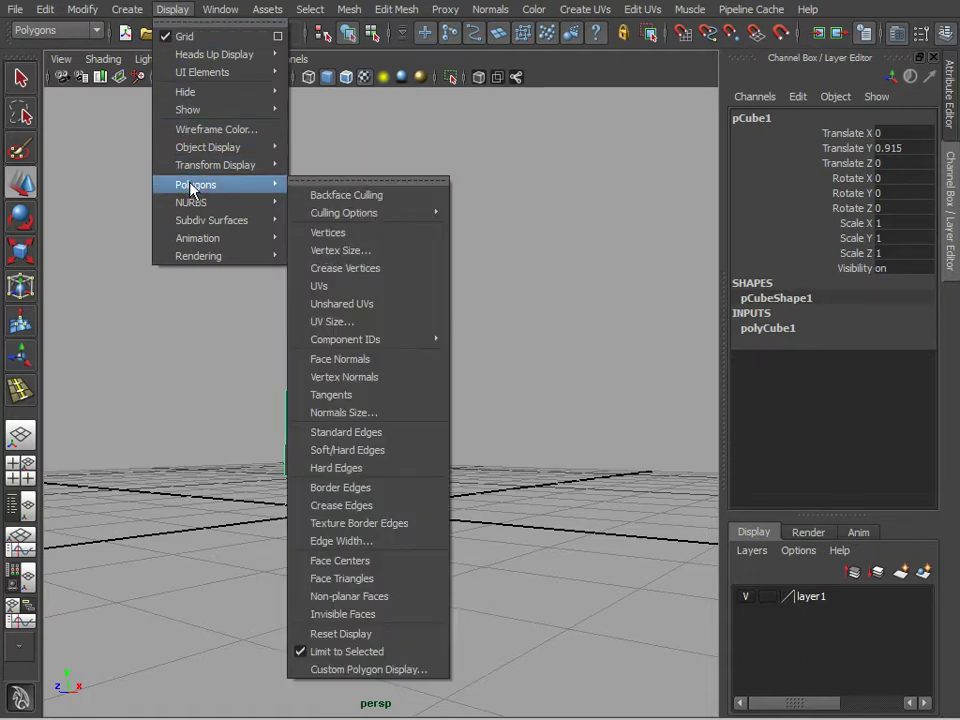
pyautogui.click(380, 359)
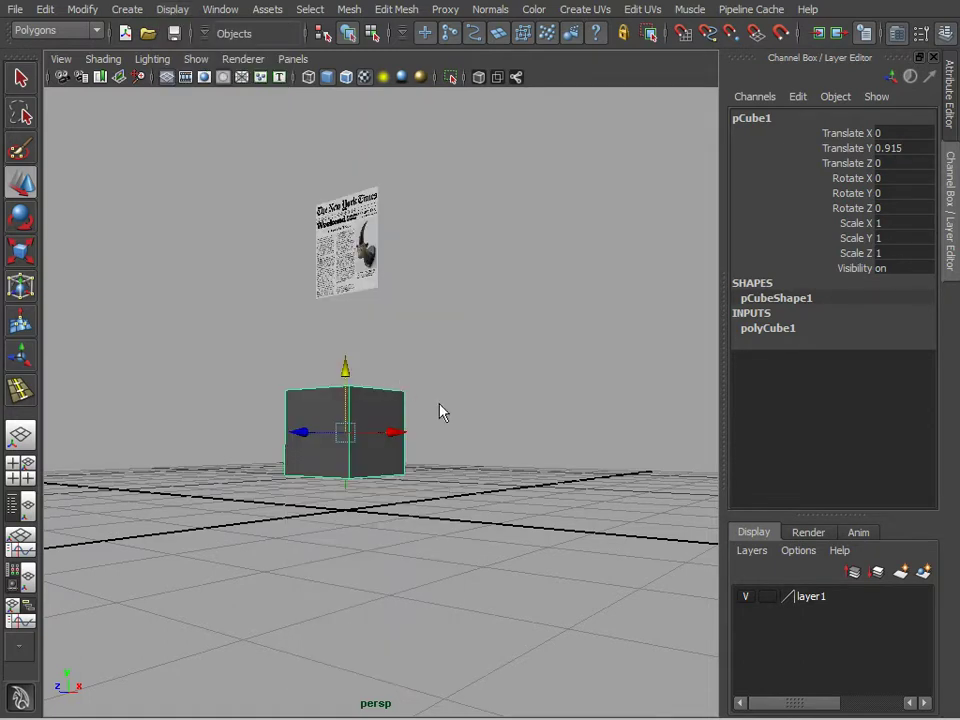
pyautogui.keyDown('alt'); pyautogui.moveTo(507, 412); pyautogui.dragTo(487, 424); pyautogui.keyUp('alt')
pyautogui.click(487, 424)
pyautogui.keyDown('alt'); pyautogui.moveTo(365, 439); pyautogui.dragTo(431, 501, button='right'); pyautogui.keyUp('alt')
pyautogui.click(431, 510)
pyautogui.keyDown('alt'); pyautogui.moveTo(445, 551); pyautogui.dragTo(493, 444); pyautogui.keyUp('alt')
pyautogui.keyDown('alt'); pyautogui.moveTo(493, 444); pyautogui.dragTo(546, 456, button='right'); pyautogui.keyUp('alt')
pyautogui.keyDown('alt'); pyautogui.moveTo(546, 456); pyautogui.dragTo(520, 478); pyautogui.keyUp('alt')
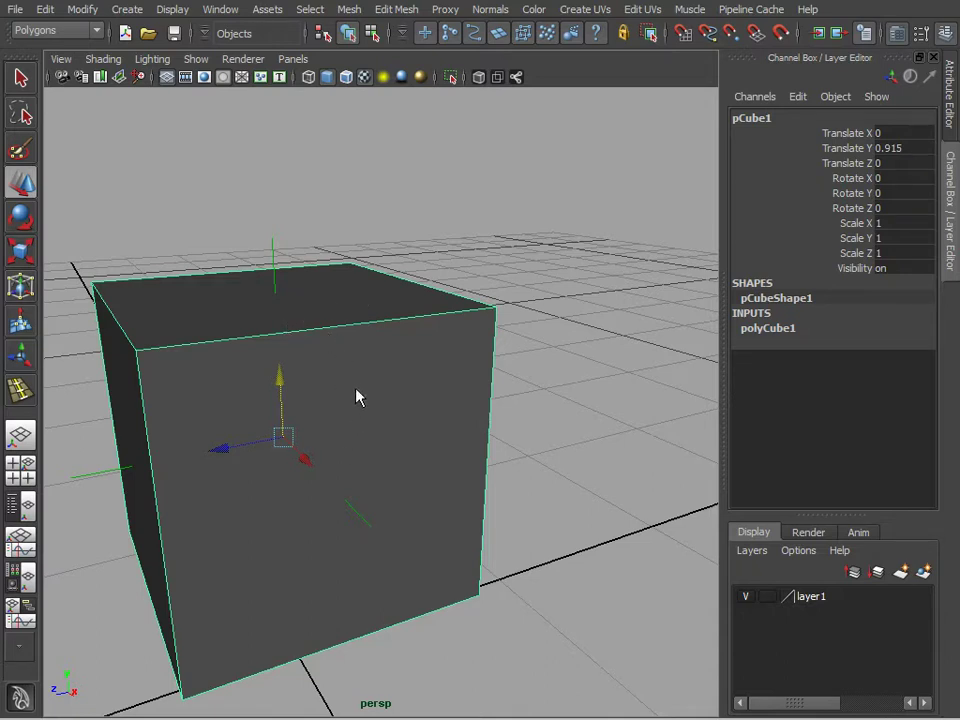
# - Switch the cube to face selection and select its top face to examine that face's normal
pyautogui.press('F11')
pyautogui.click(278, 299)
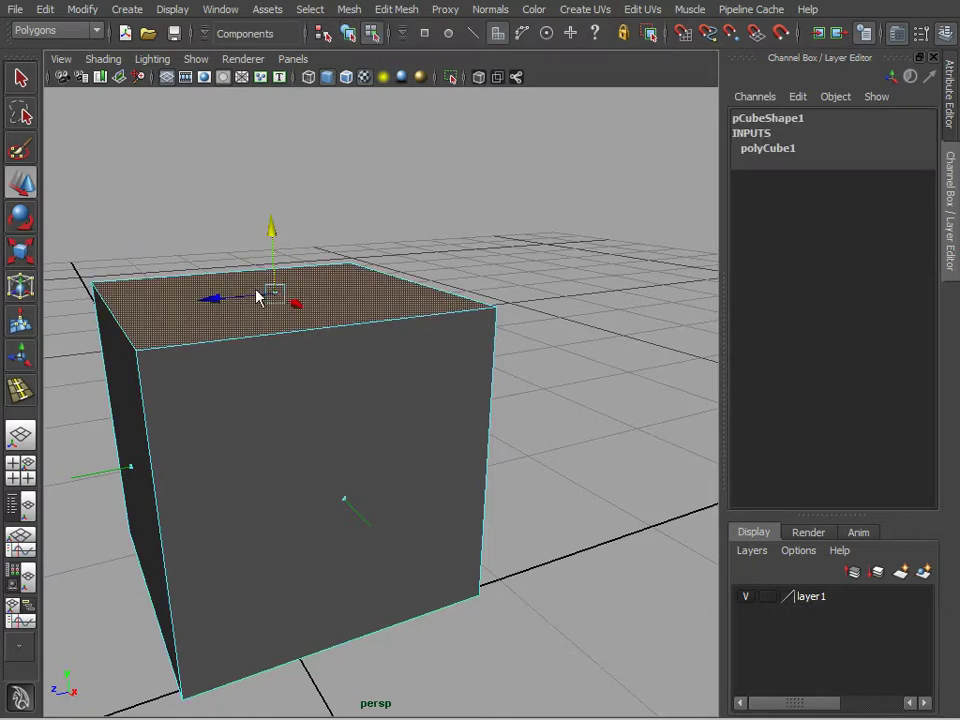
pyautogui.keyDown('alt'); pyautogui.moveTo(399, 499); pyautogui.dragTo(405, 467); pyautogui.keyUp('alt')
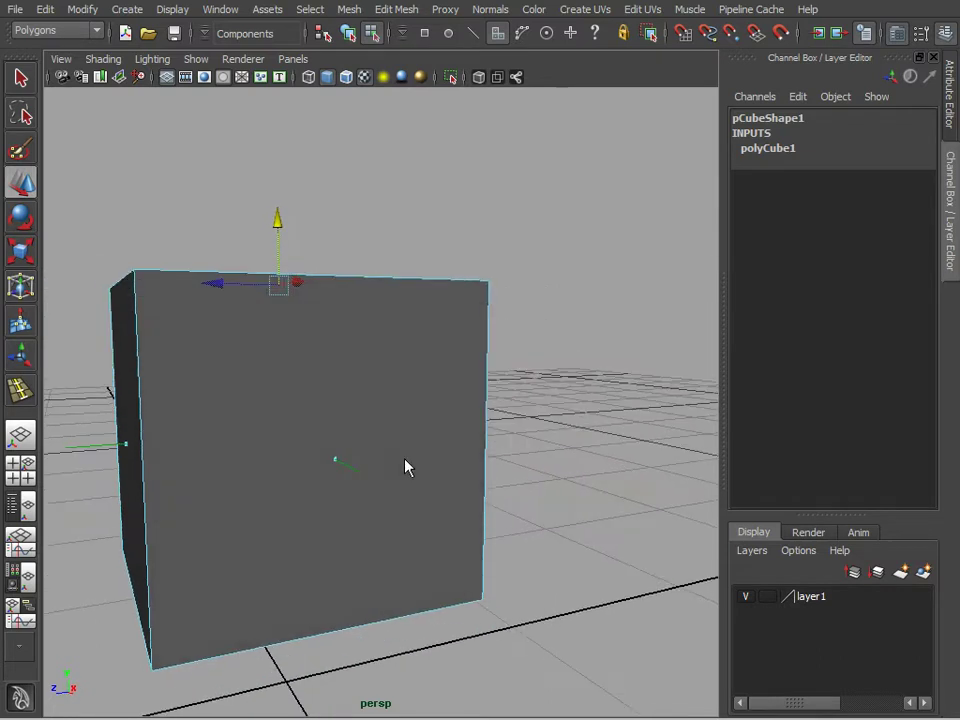
# - Delete every face of the cube except the top one, and examine the remaining face from below and above
pyautogui.moveTo(124, 420); pyautogui.dragTo(547, 692)
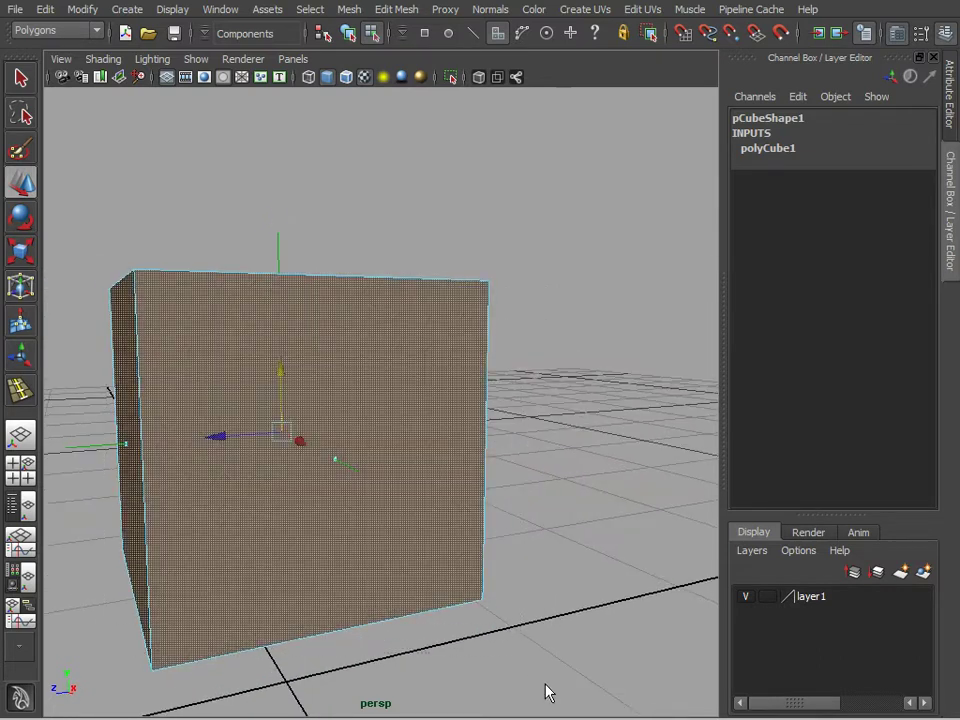
pyautogui.press('Delete')
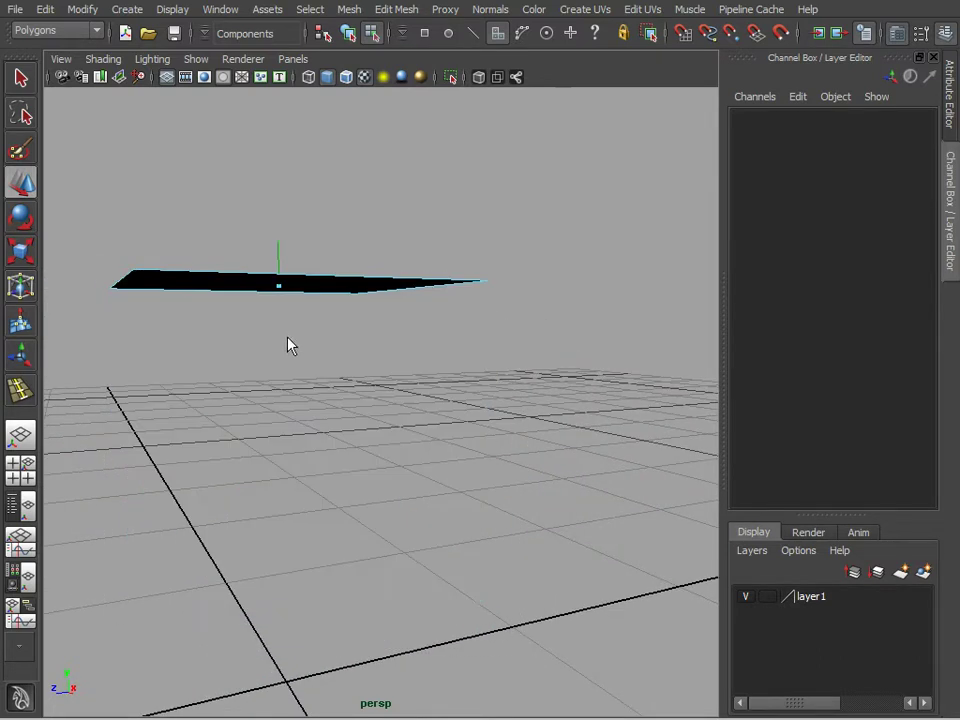
pyautogui.keyDown('alt'); pyautogui.moveTo(289, 345); pyautogui.dragTo(283, 290); pyautogui.keyUp('alt')
pyautogui.click(283, 290)
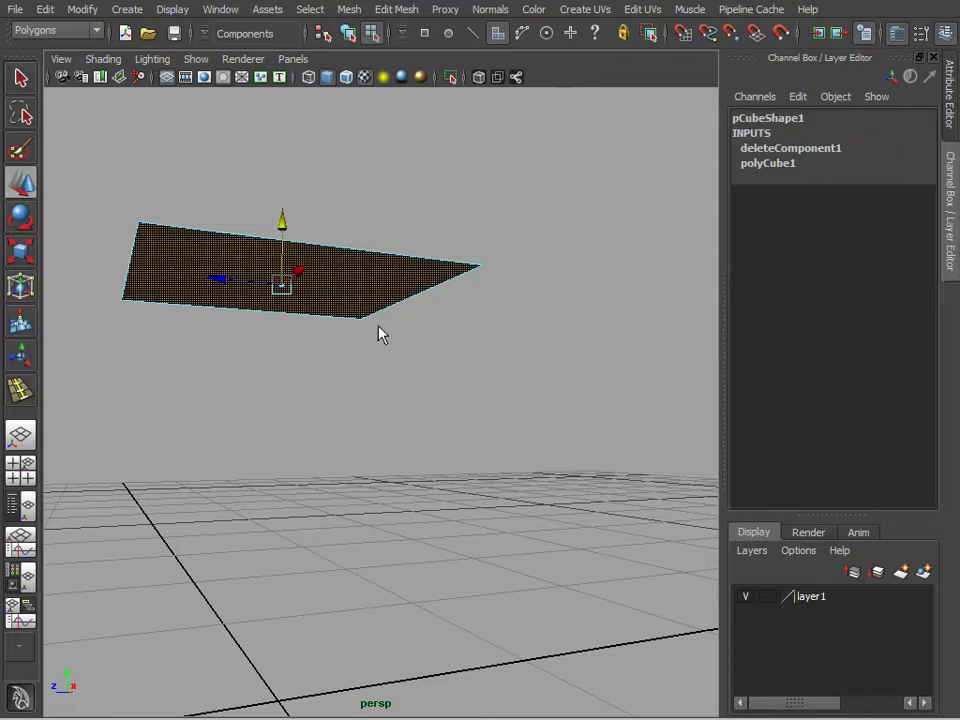
pyautogui.keyDown('alt'); pyautogui.moveTo(407, 345); pyautogui.dragTo(404, 381); pyautogui.keyUp('alt')
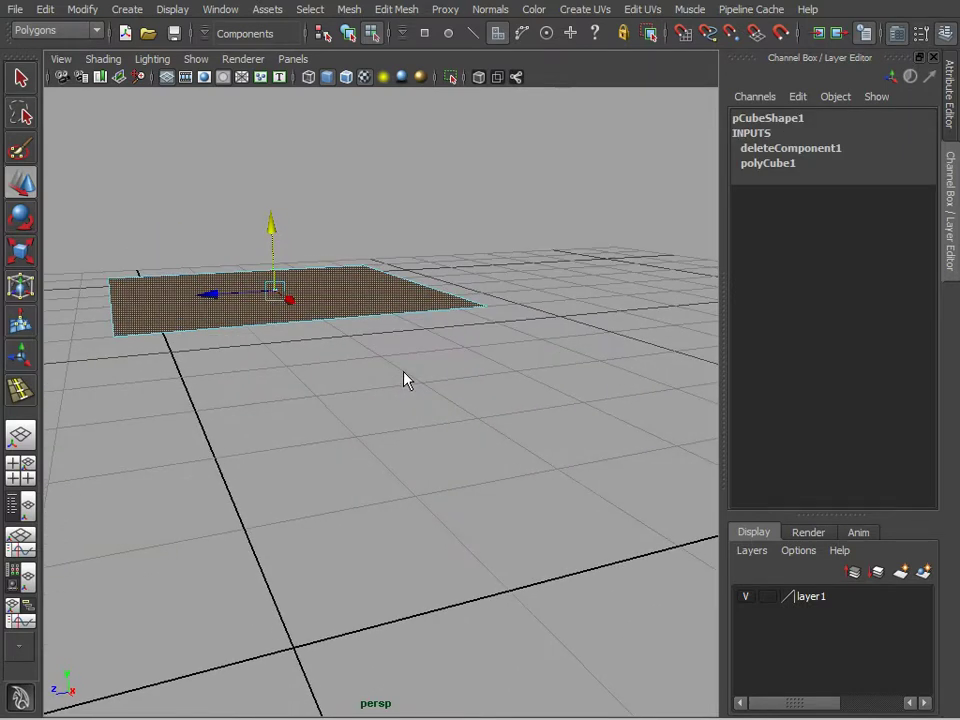
pyautogui.click(399, 381)
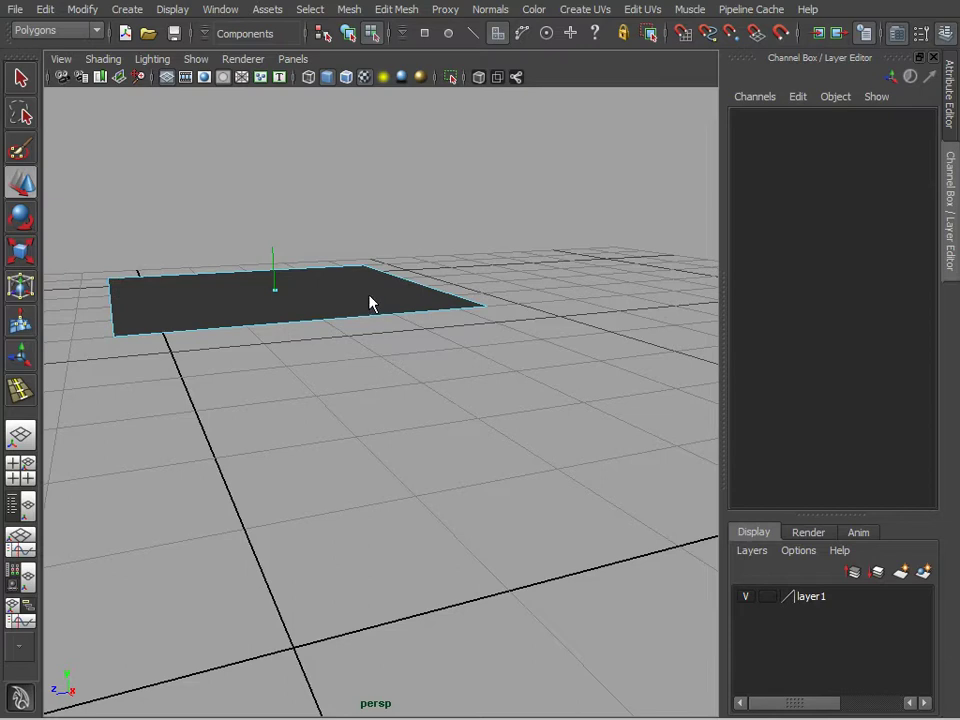
# - Return to object selection, duplicate the remaining face object and move the copy beside it to about Translate Z -1.302
pyautogui.keyDown('alt'); pyautogui.moveTo(365, 370); pyautogui.dragTo(366, 420); pyautogui.keyUp('alt')
pyautogui.press('F8')
pyautogui.keyDown('alt'); pyautogui.moveTo(463, 487); pyautogui.dragTo(349, 452); pyautogui.keyUp('alt')
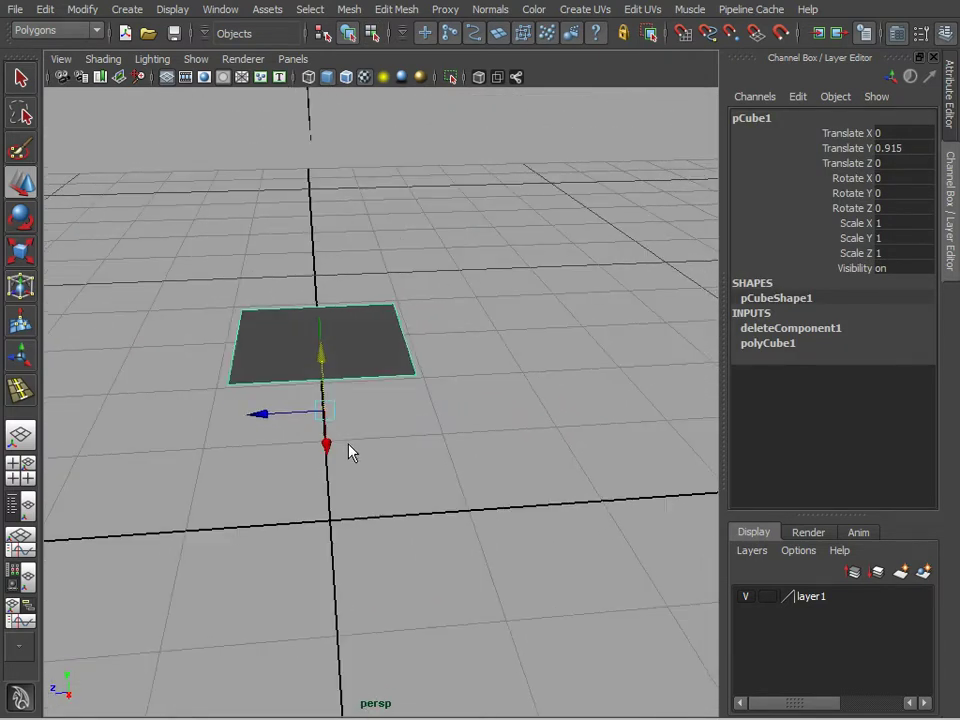
pyautogui.hotkey('ctrl', 'd')
pyautogui.moveTo(259, 414); pyautogui.dragTo(475, 410)
pyautogui.click(358, 360)
pyautogui.keyDown('alt'); pyautogui.moveTo(358, 426); pyautogui.dragTo(466, 441); pyautogui.keyUp('alt')
pyautogui.keyDown('alt'); pyautogui.moveTo(466, 441); pyautogui.dragTo(440, 491, button='middle'); pyautogui.keyUp('alt')
pyautogui.keyDown('alt'); pyautogui.moveTo(440, 491); pyautogui.dragTo(432, 441, button='right'); pyautogui.keyUp('alt')
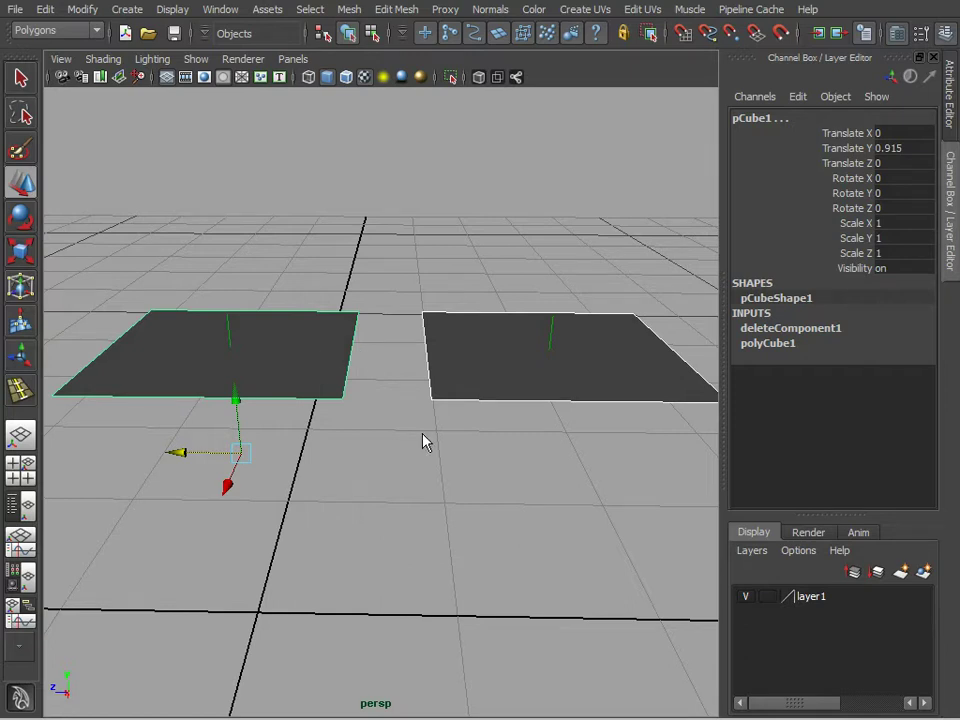
# - Flip the duplicate to about Rotate Z 179.789 so its normal points down, and move it to about Translate Y 1.805
pyautogui.click(540, 375)
pyautogui.press('e')
pyautogui.moveTo(555, 461); pyautogui.dragTo(557, 364)
pyautogui.moveTo(566, 459); pyautogui.dragTo(542, 375)
pyautogui.moveTo(559, 446); pyautogui.dragTo(548, 398)
pyautogui.press('w')
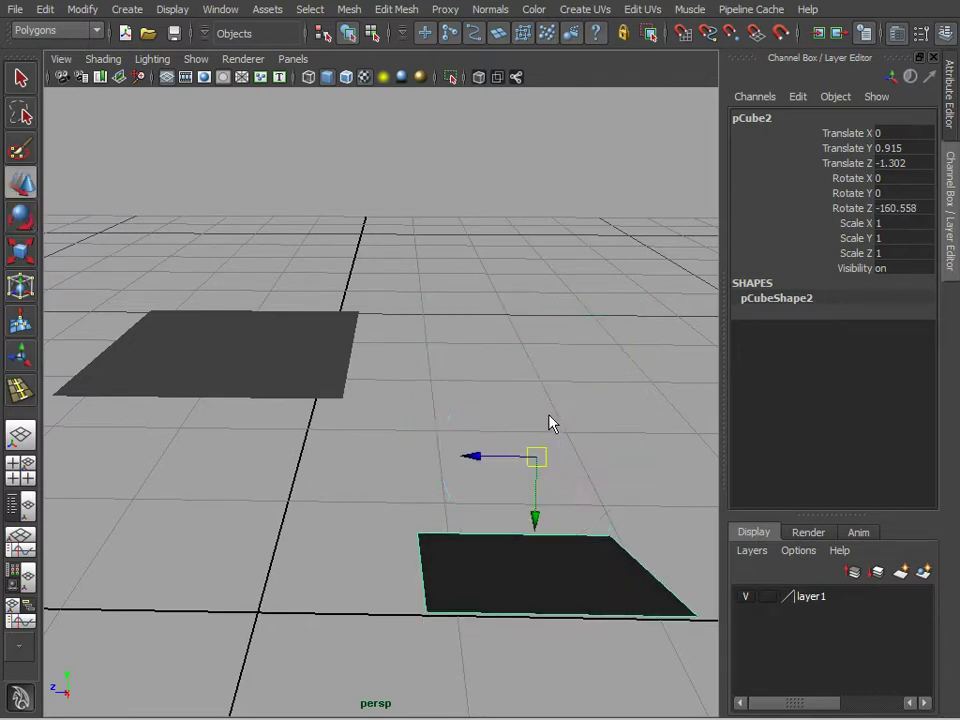
pyautogui.moveTo(536, 528); pyautogui.dragTo(514, 321)
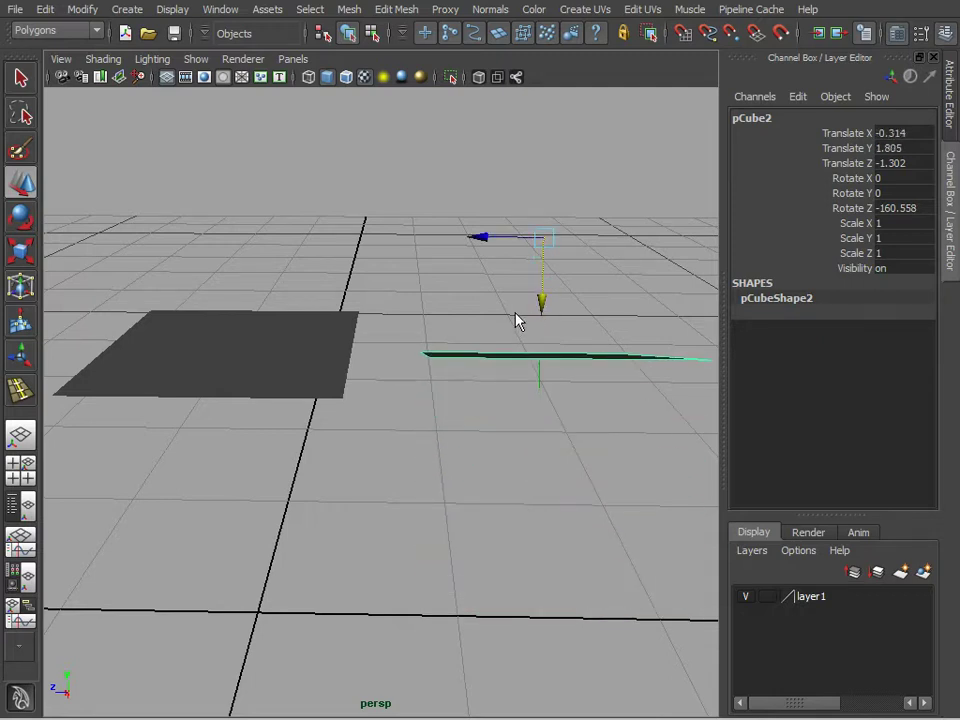
pyautogui.press('e')
pyautogui.moveTo(563, 236); pyautogui.dragTo(412, 448)
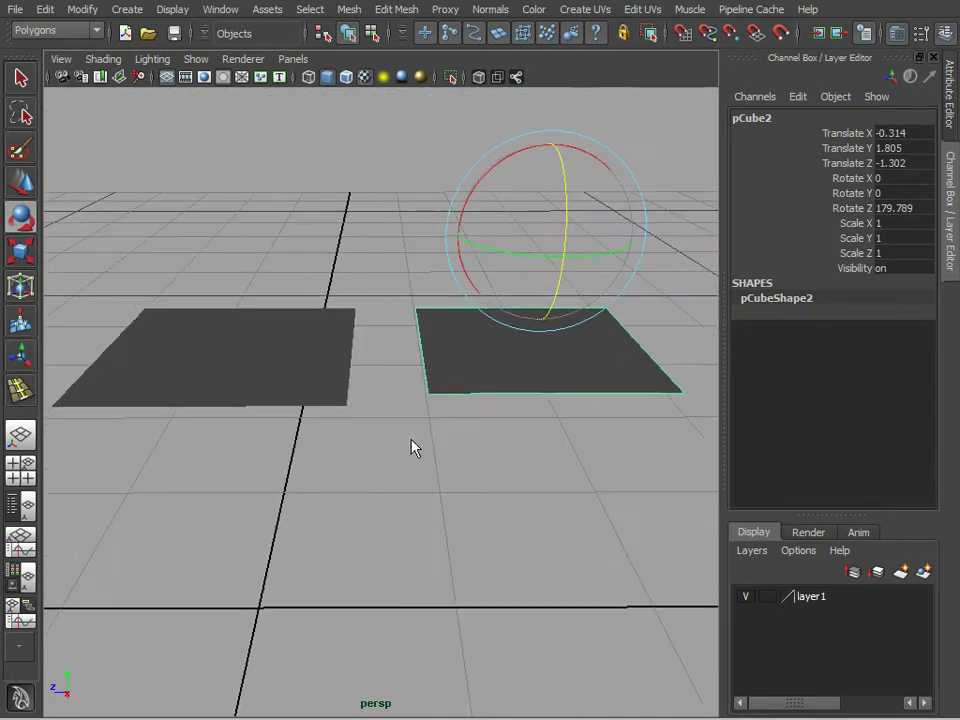
# - Select both single-face objects and combine them into one mesh
pyautogui.click(347, 393)
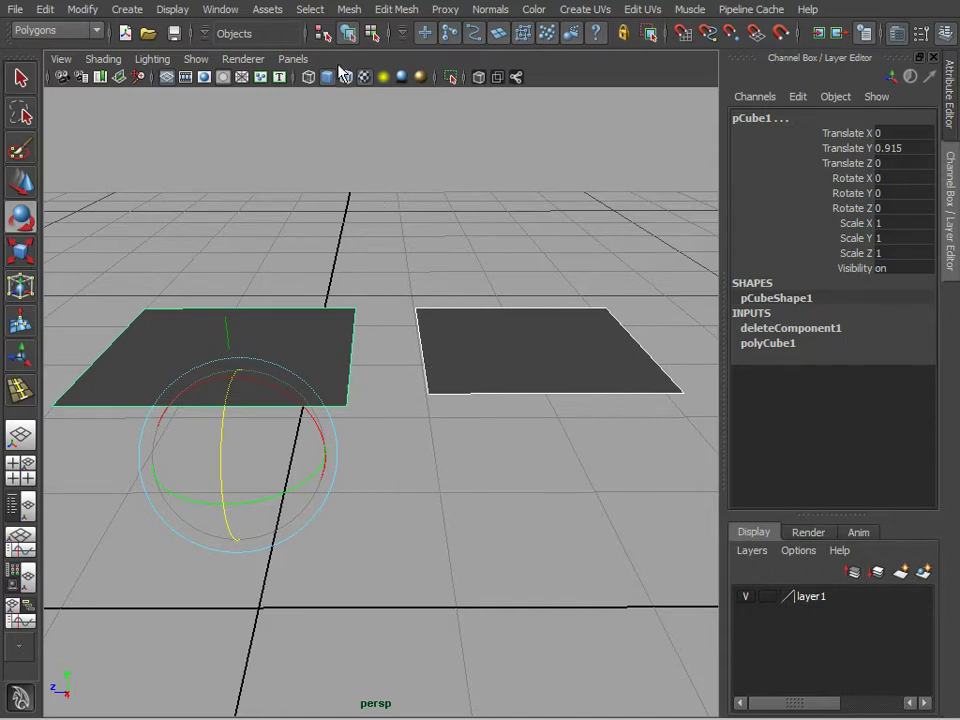
pyautogui.click(386, 12)
pyautogui.moveTo(348, 11)
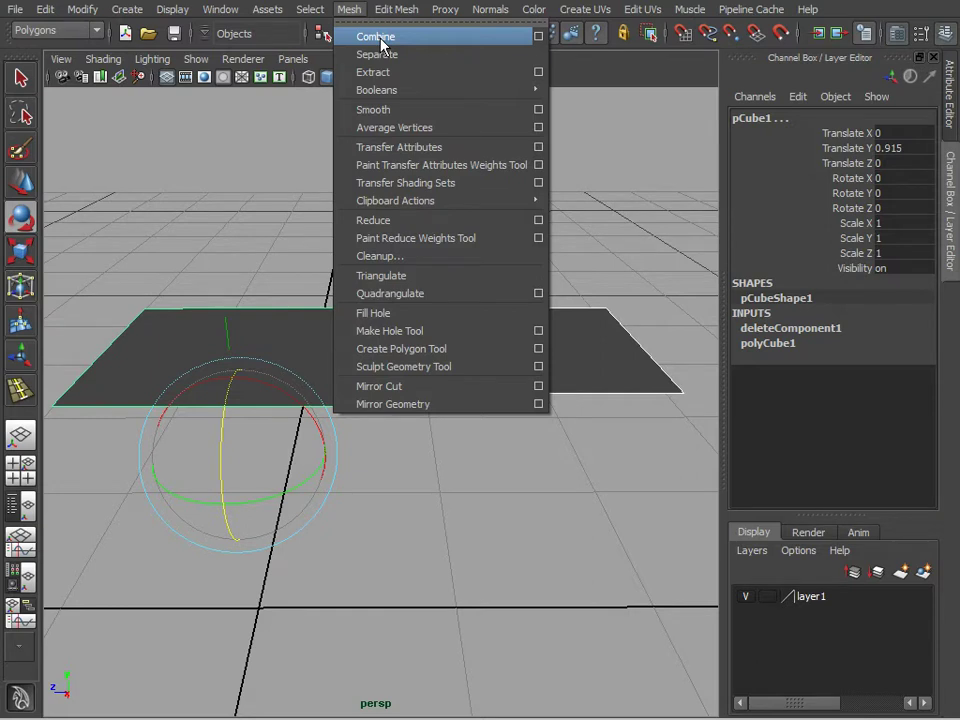
pyautogui.click(381, 40)
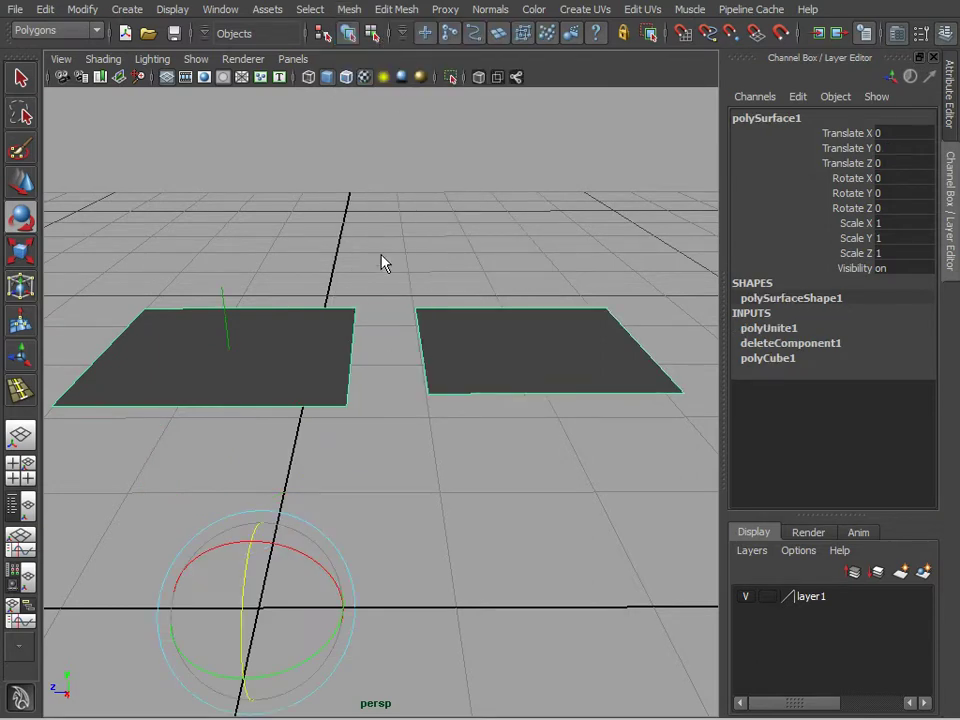
# - Bridge the gap between the two faces with the Append to Polygon tool, using their facing inner edges
pyautogui.click(396, 10)
pyautogui.click(400, 90)
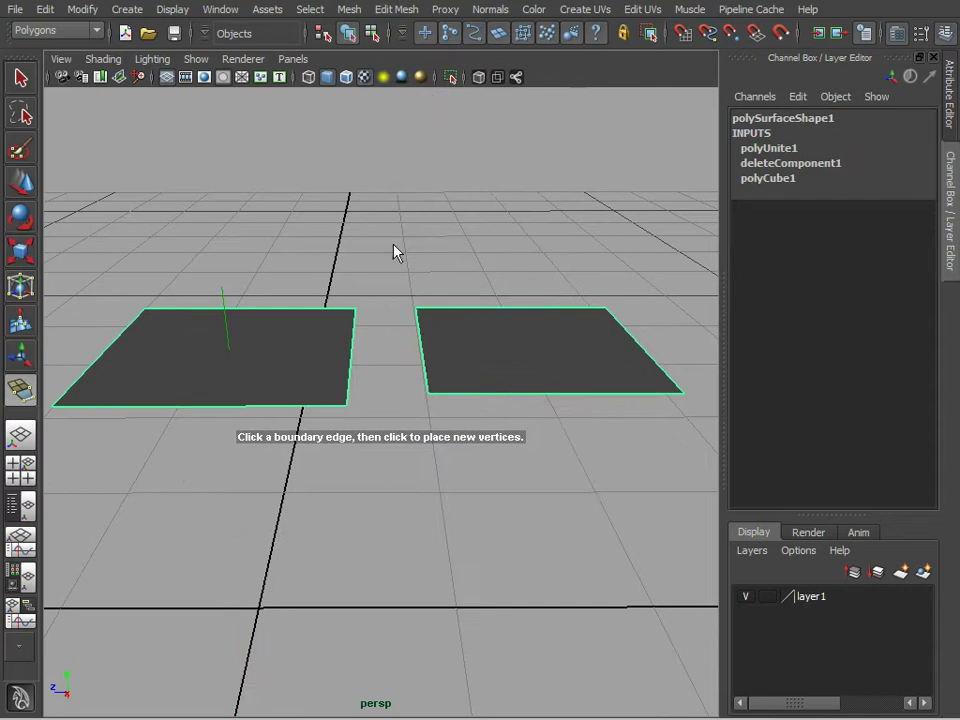
pyautogui.click(357, 345)
pyautogui.click(421, 350)
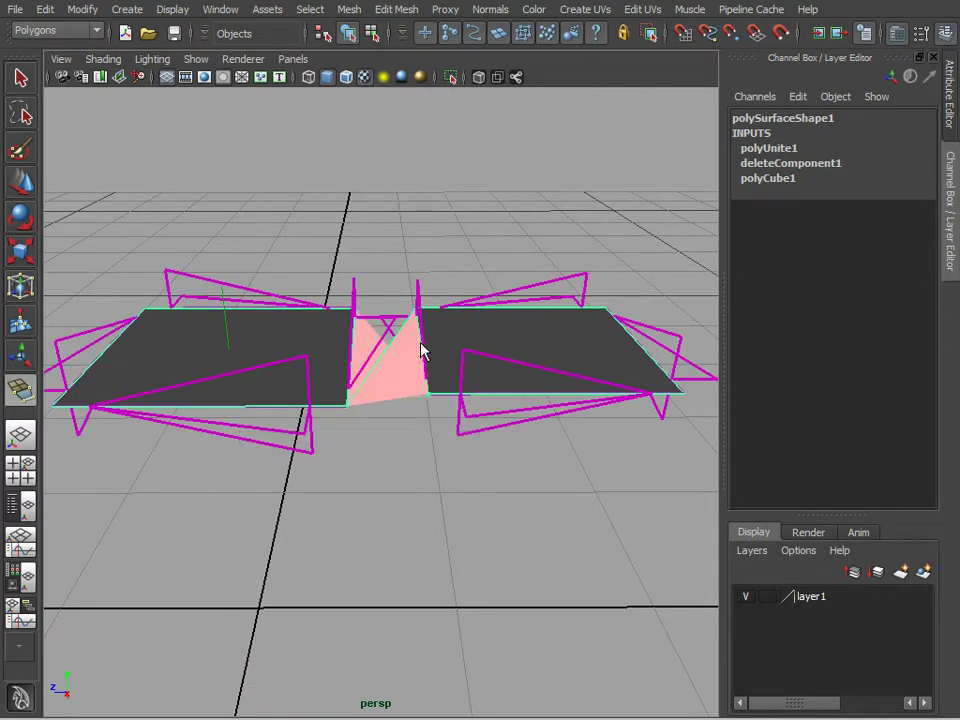
pyautogui.press('Return')
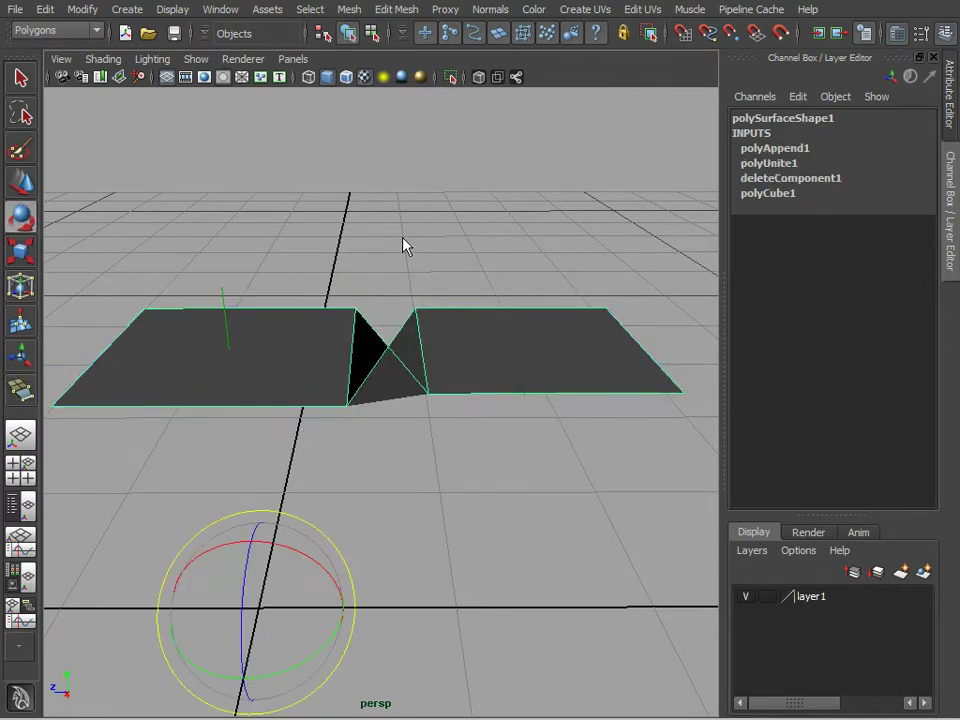
# - Switch to face selection and rotate the flipped face over until the twisted connecting face untwists
pyautogui.keyDown('alt'); pyautogui.moveTo(490, 403); pyautogui.dragTo(549, 435); pyautogui.keyUp('alt')
pyautogui.press('F8')
pyautogui.press('F11')
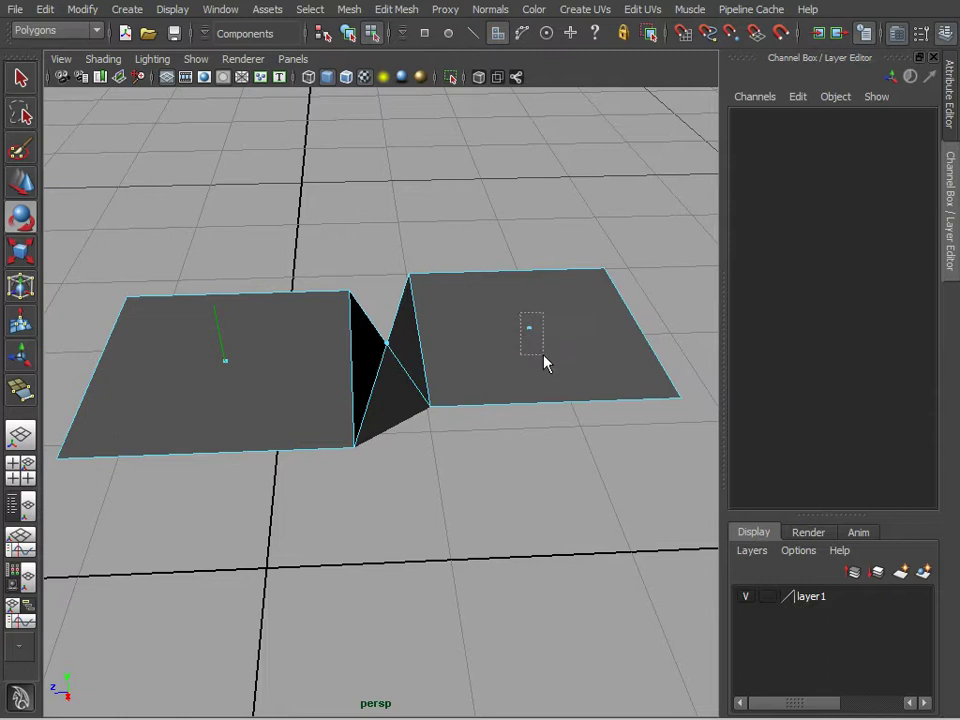
pyautogui.moveTo(543, 355); pyautogui.dragTo(549, 390)
pyautogui.moveTo(553, 287); pyautogui.dragTo(553, 358)
pyautogui.moveTo(557, 297); pyautogui.dragTo(557, 420)
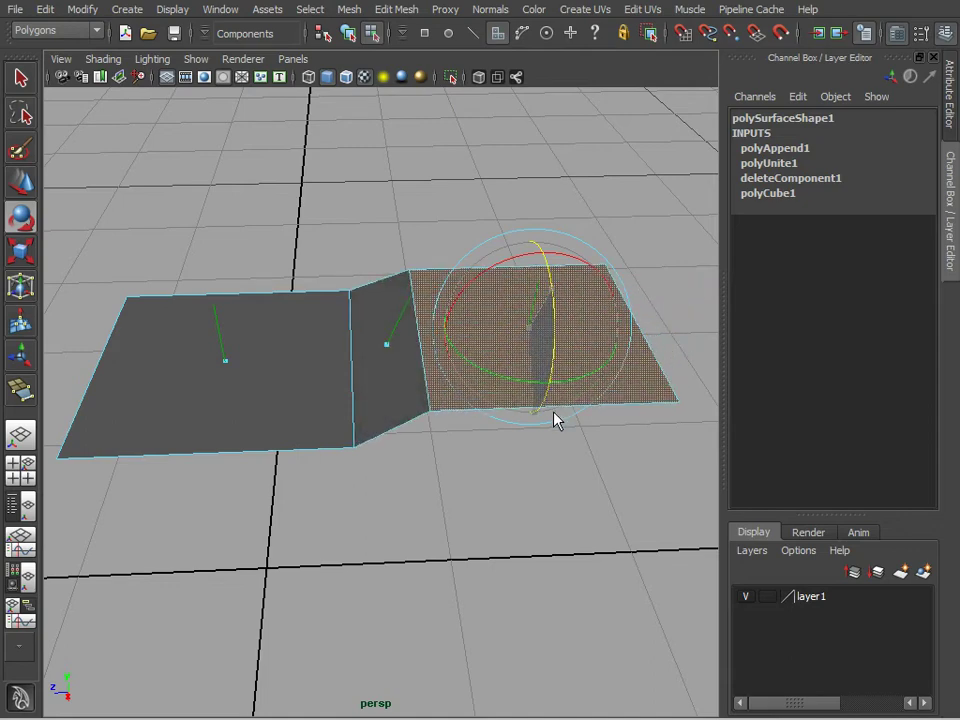
# - Compare the normals of the three joined faces and delete the combined mesh
pyautogui.keyDown('alt'); pyautogui.moveTo(495, 456); pyautogui.dragTo(449, 430); pyautogui.keyUp('alt')
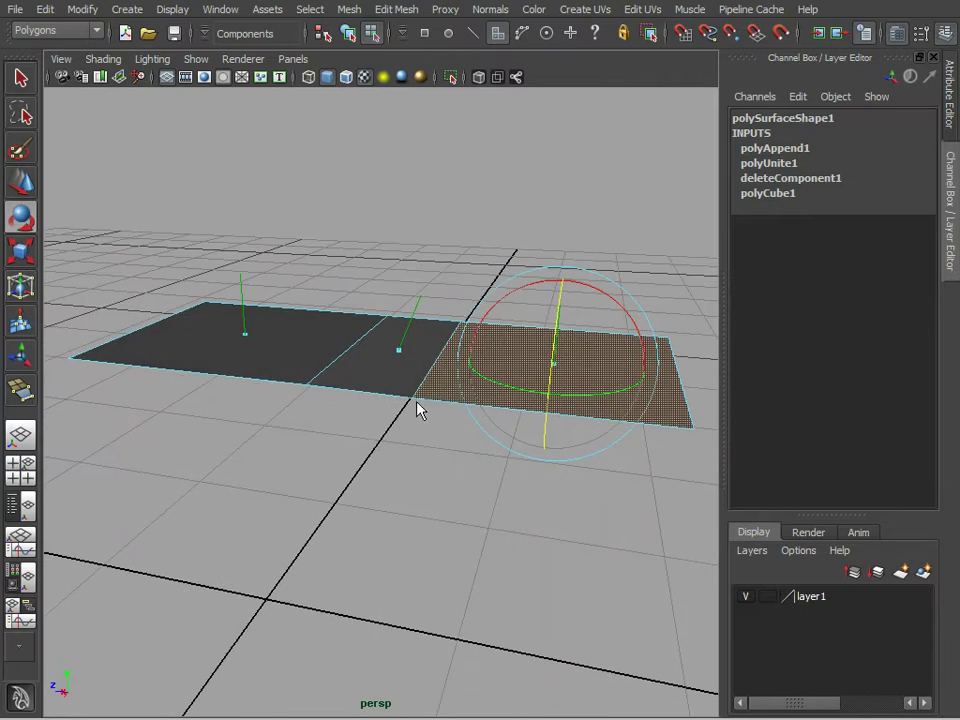
pyautogui.moveTo(401, 478)
pyautogui.keyDown('alt'); pyautogui.mouseDown()
pyautogui.moveTo(407, 448)
pyautogui.moveTo(420, 476)
pyautogui.mouseUp(); pyautogui.keyUp('alt')
pyautogui.press('F8')
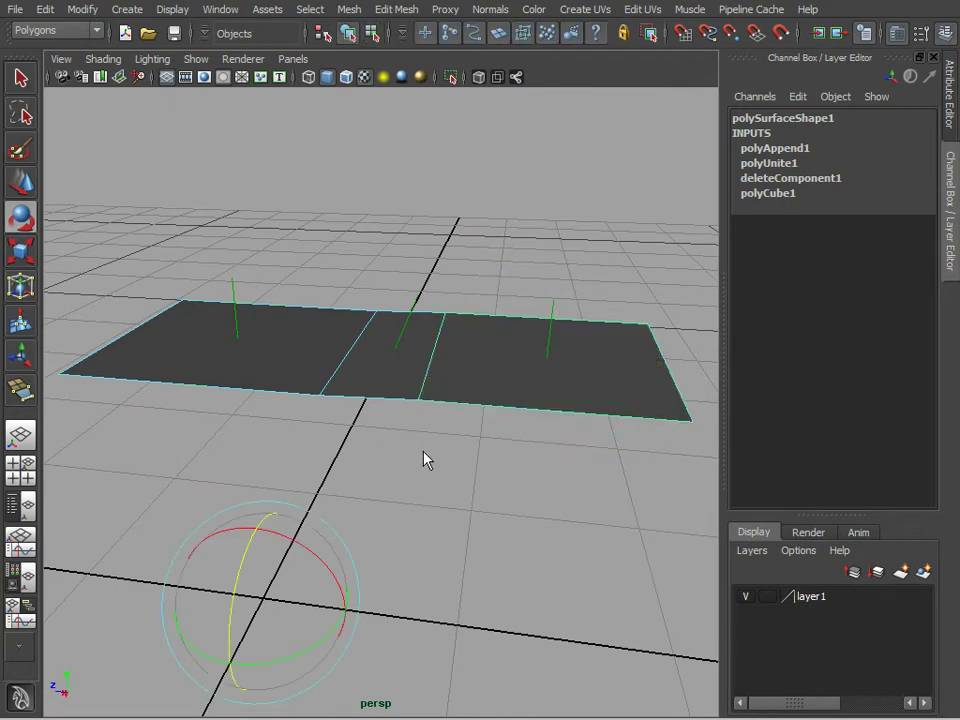
pyautogui.press('Delete')
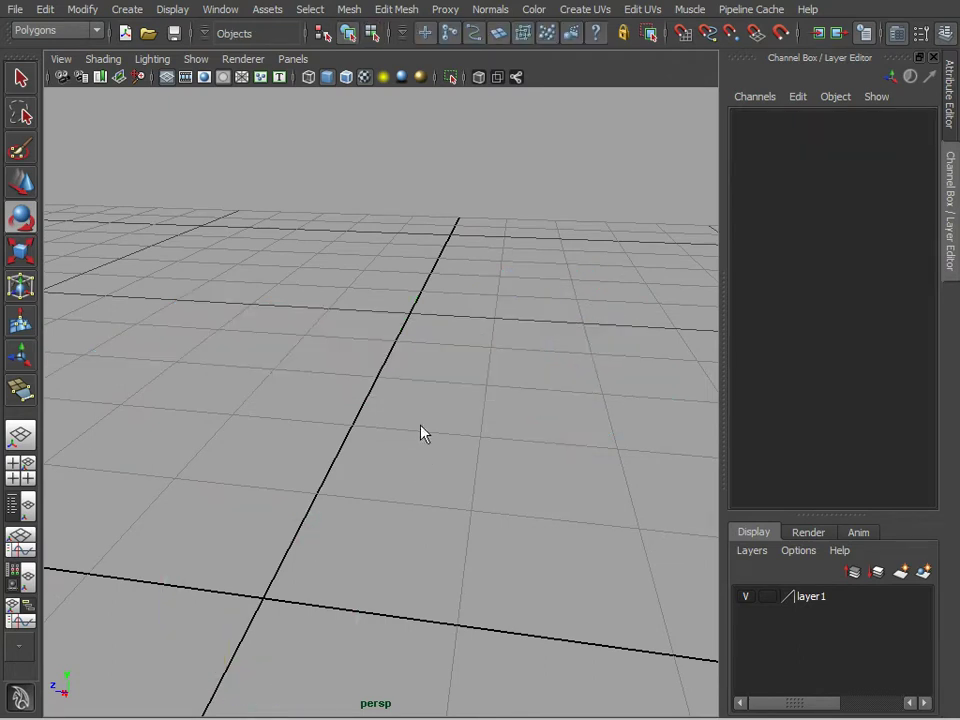
# - Create a polygon cube at the origin, frame it and raise it to about Translate Y 0.738
pyautogui.keyDown('alt'); pyautogui.moveTo(400, 375); pyautogui.dragTo(418, 321); pyautogui.keyUp('alt')
pyautogui.click(130, 14)
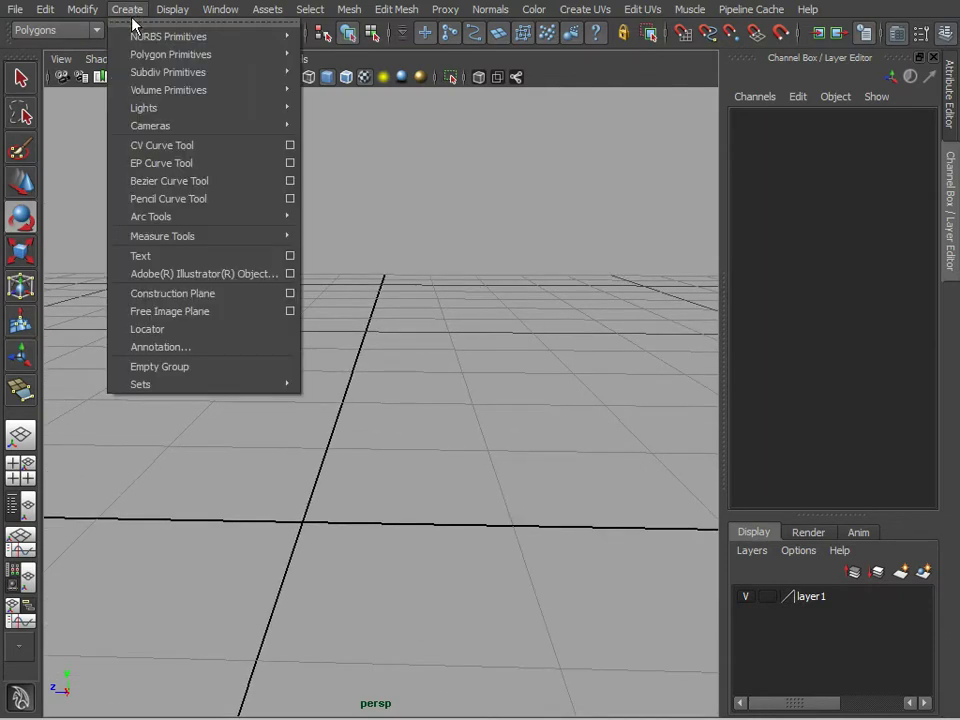
pyautogui.moveTo(282, 60)
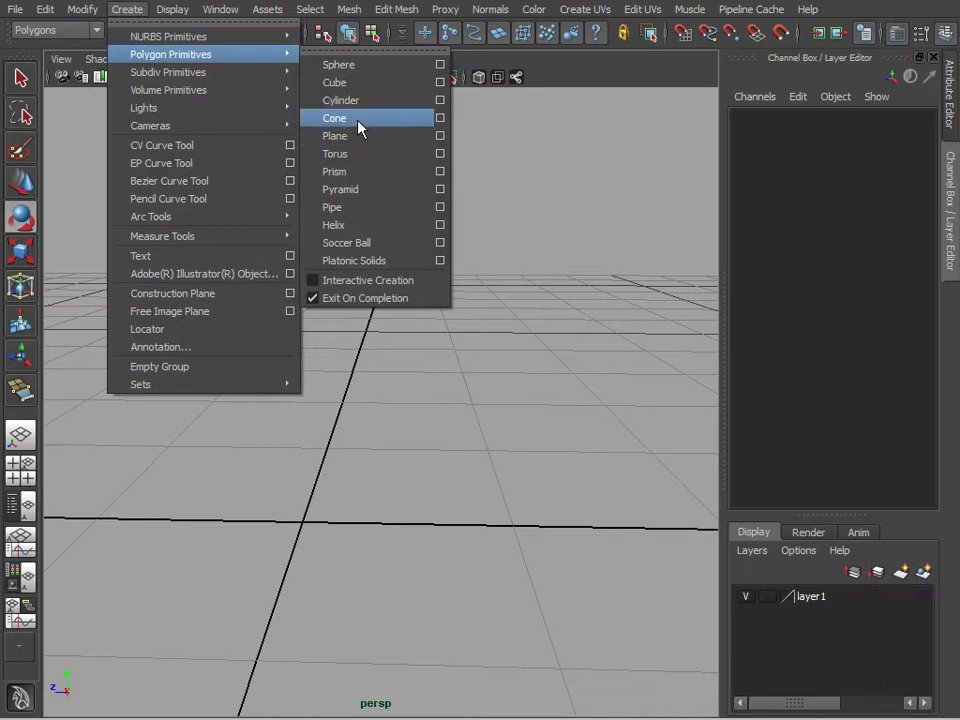
pyautogui.click(355, 84)
pyautogui.press('f')
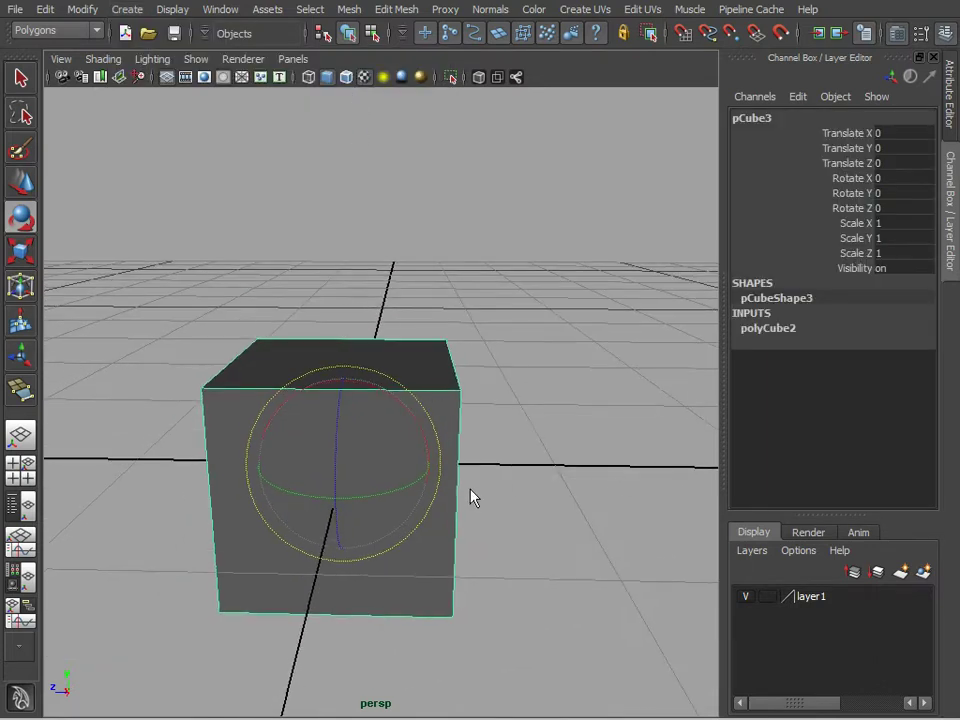
pyautogui.press('w')
pyautogui.moveTo(405, 400); pyautogui.dragTo(459, 373)
# - Select the new cube's top face, examine it from several angles and return to object selection
pyautogui.press('F11')
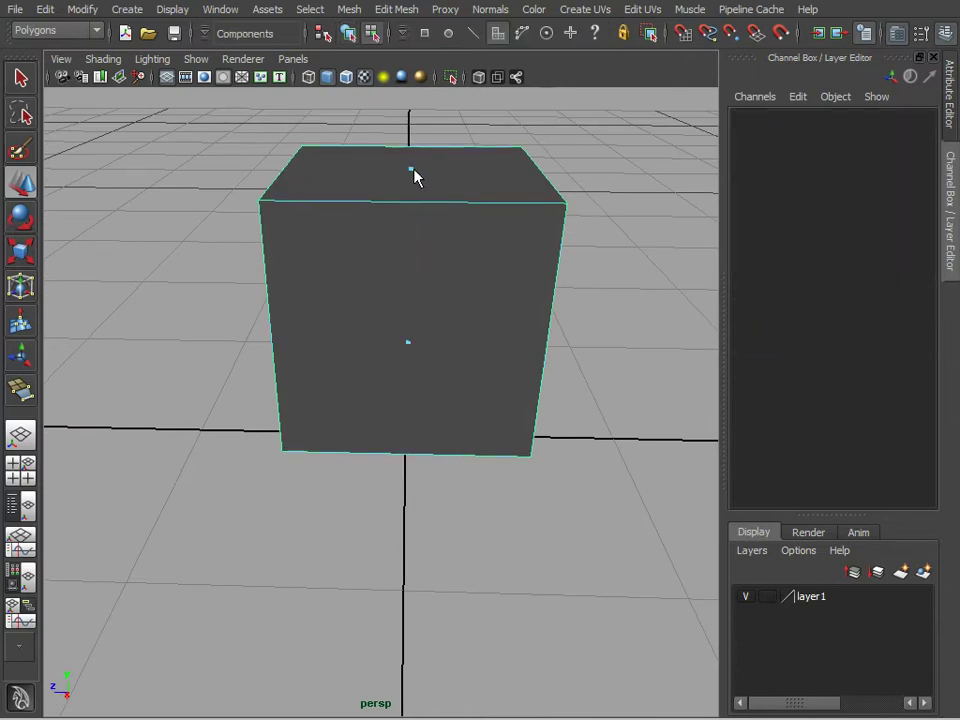
pyautogui.click(412, 171)
pyautogui.keyDown('alt'); pyautogui.moveTo(444, 287); pyautogui.dragTo(522, 330); pyautogui.keyUp('alt')
pyautogui.keyDown('alt'); pyautogui.moveTo(481, 427); pyautogui.dragTo(452, 412); pyautogui.keyUp('alt')
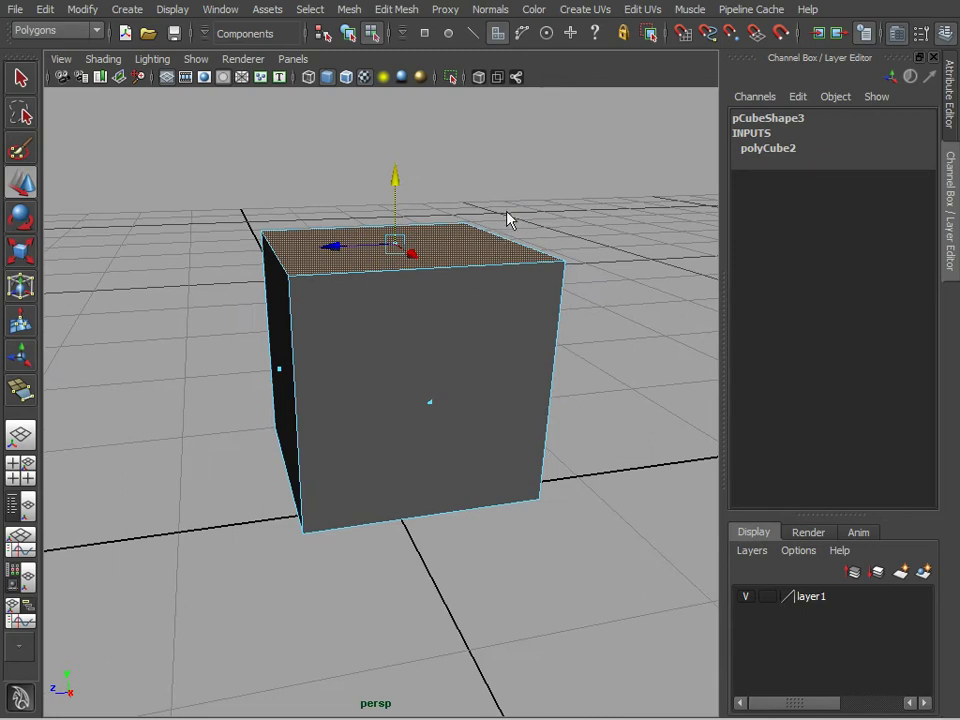
pyautogui.press('F8')
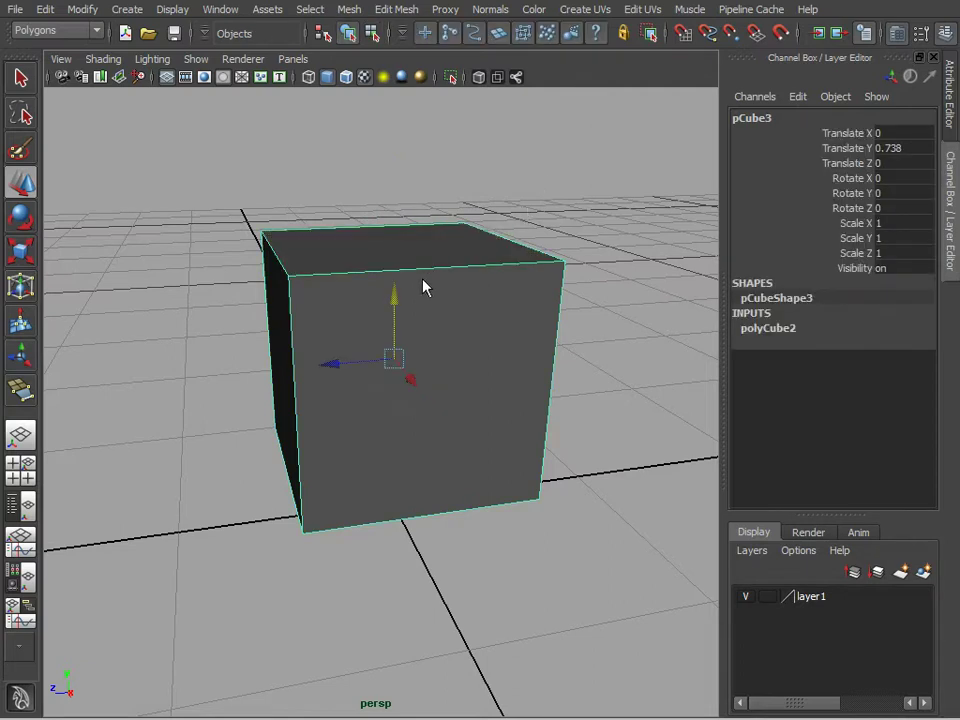
# - Smooth the cube, inspect the rounded shape and undo the smoothing
pyautogui.click(358, 15)
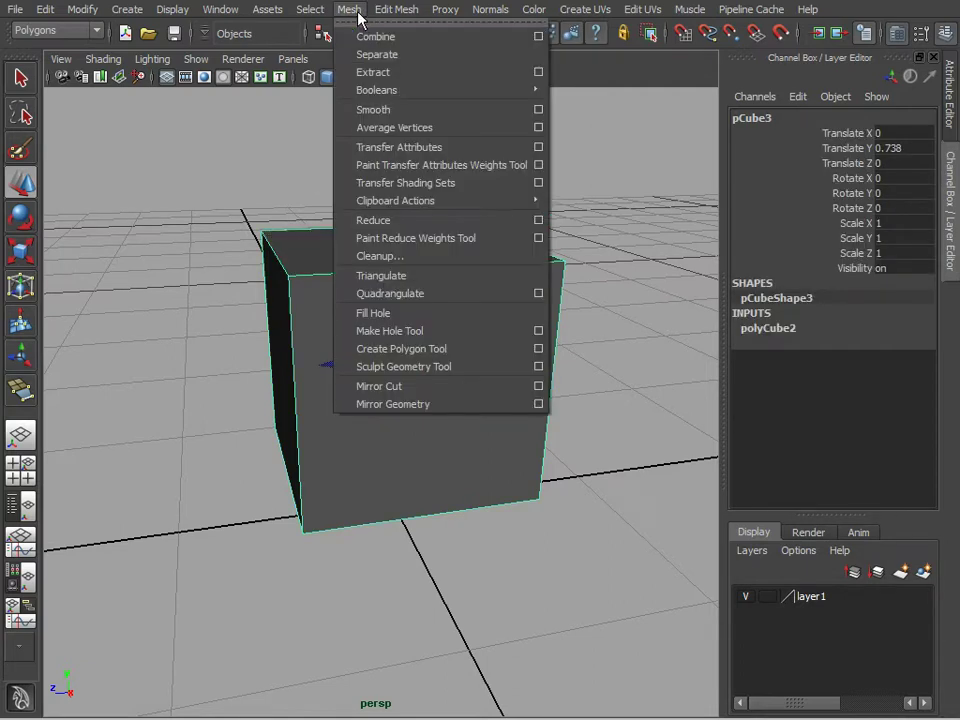
pyautogui.click(386, 110)
pyautogui.keyDown('alt'); pyautogui.moveTo(407, 320); pyautogui.dragTo(466, 424); pyautogui.keyUp('alt')
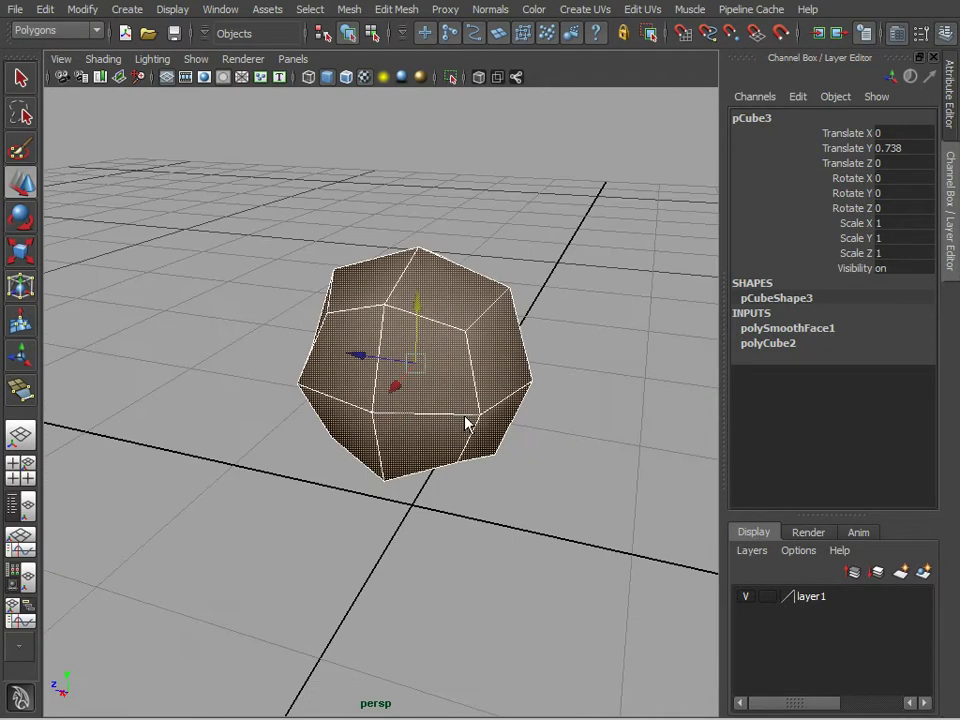
pyautogui.hotkey('ctrl', 'z')
# - Switch the cube to face selection, select its top face and reverse that face's normal
pyautogui.moveTo(478, 368); pyautogui.dragTo(428, 258, button='right')
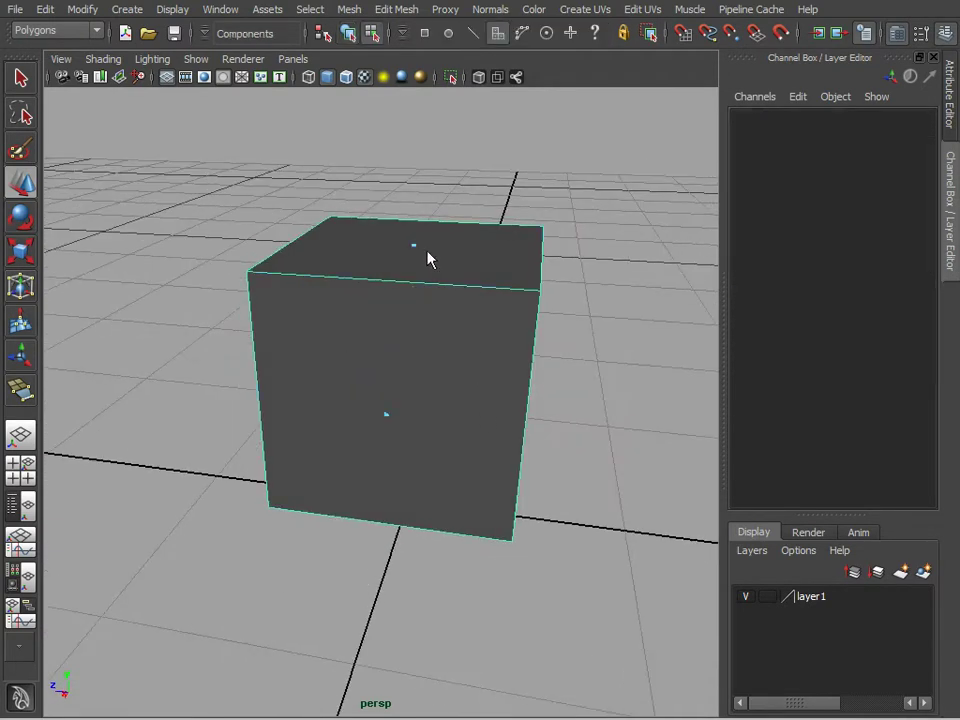
pyautogui.click(414, 250)
pyautogui.keyDown('alt'); pyautogui.moveTo(452, 309); pyautogui.dragTo(521, 306); pyautogui.keyUp('alt')
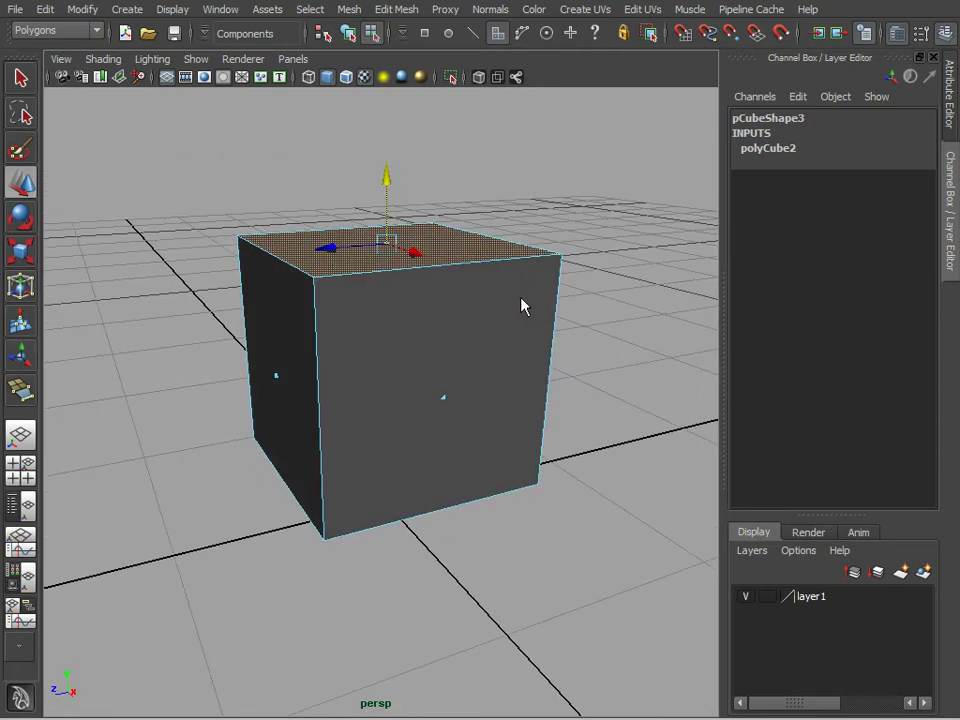
pyautogui.click(503, 14)
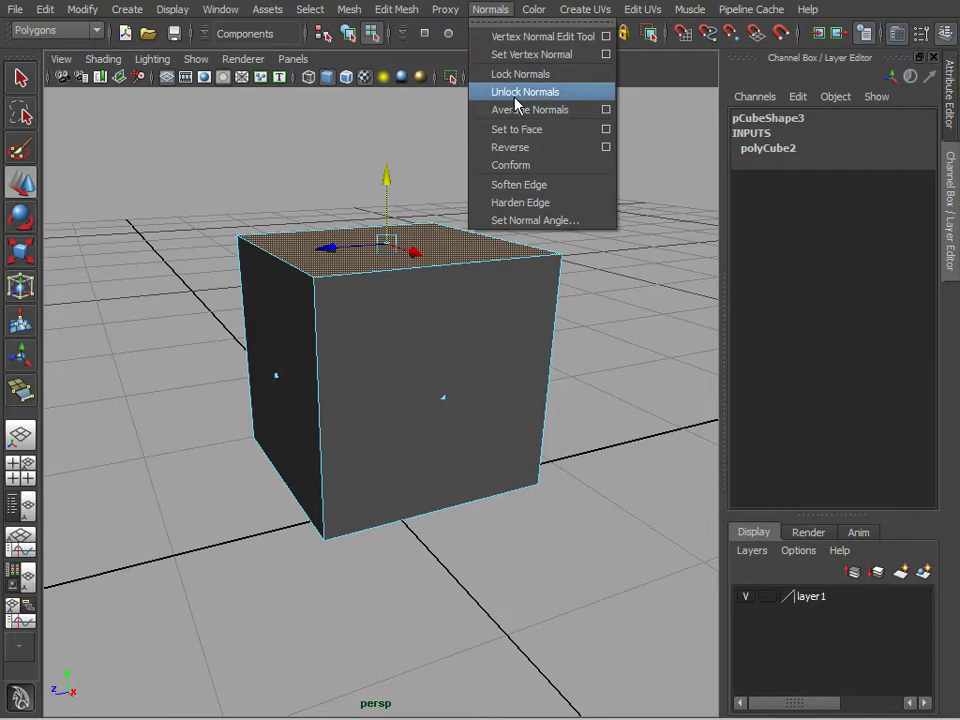
pyautogui.click(516, 149)
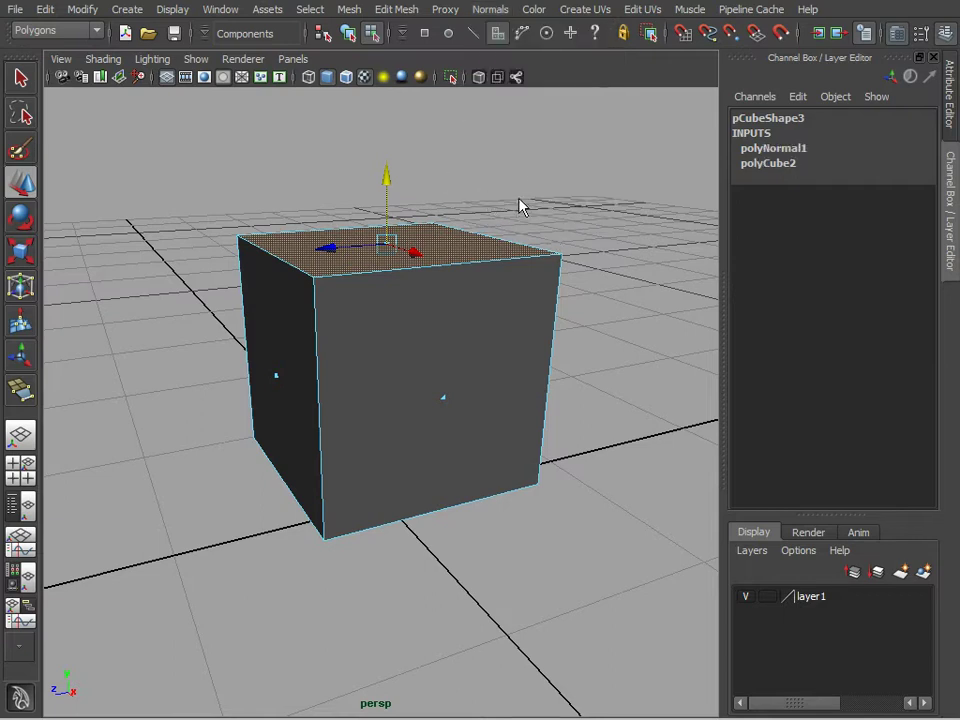
# - Return the cube with the reversed top face to object selection and smooth it
pyautogui.click(536, 226)
pyautogui.moveTo(541, 226); pyautogui.dragTo(440, 235, button='right')
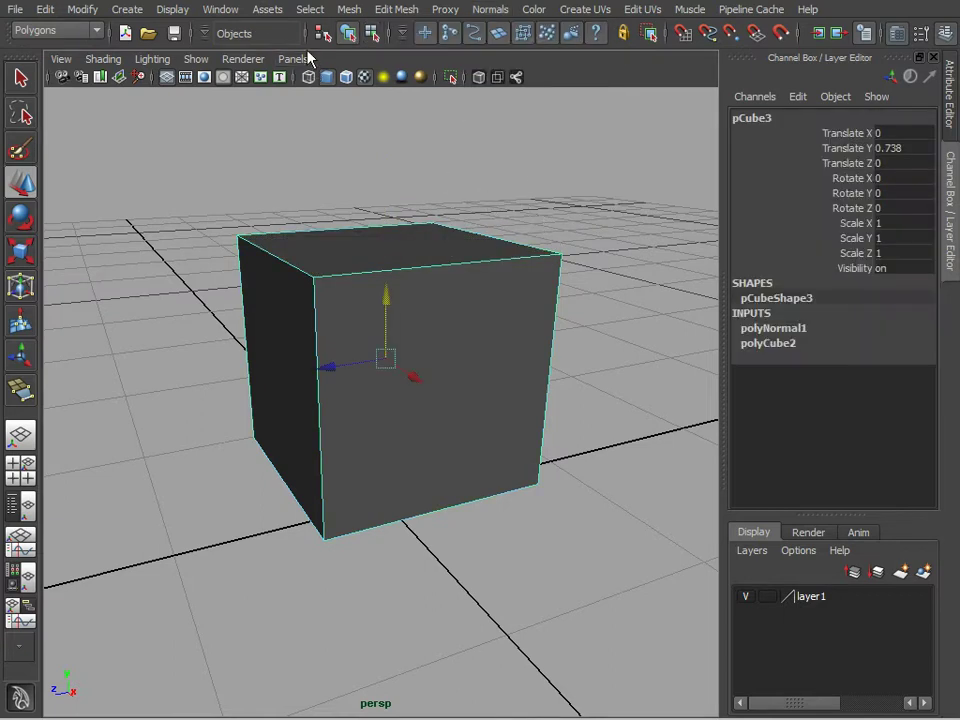
pyautogui.click(349, 10)
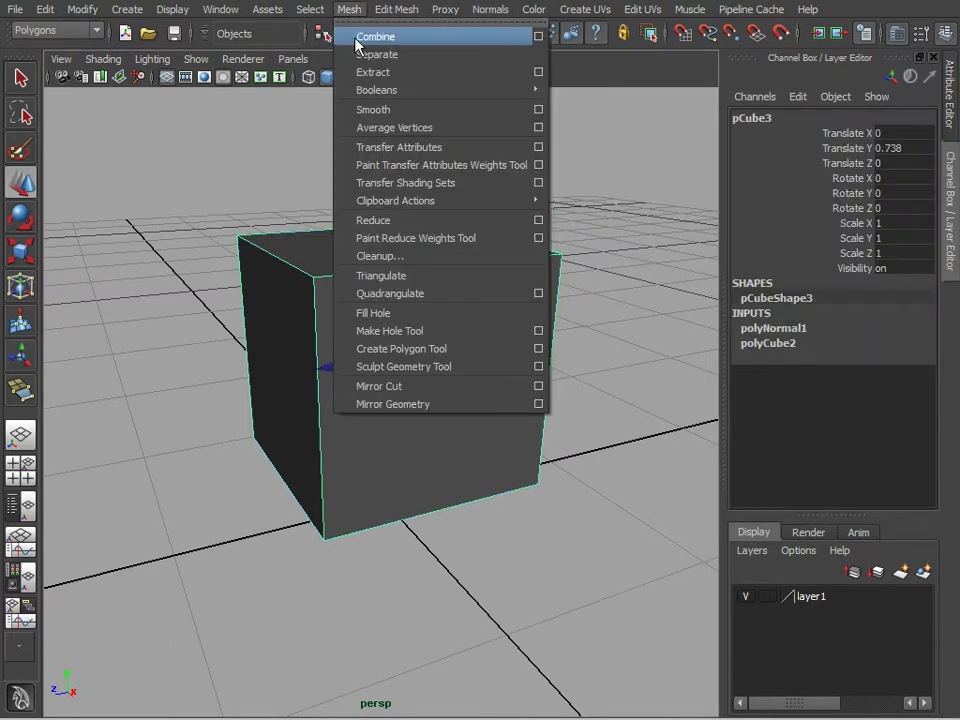
pyautogui.click(383, 110)
# - Examine how the smoothed cube is shaped around its reversed top face, from the sides and from above
pyautogui.click(563, 440)
pyautogui.keyDown('alt'); pyautogui.moveTo(563, 440); pyautogui.dragTo(339, 422); pyautogui.keyUp('alt')
pyautogui.click(431, 448)
pyautogui.keyDown('alt'); pyautogui.moveTo(352, 308); pyautogui.dragTo(155, 350); pyautogui.keyUp('alt')
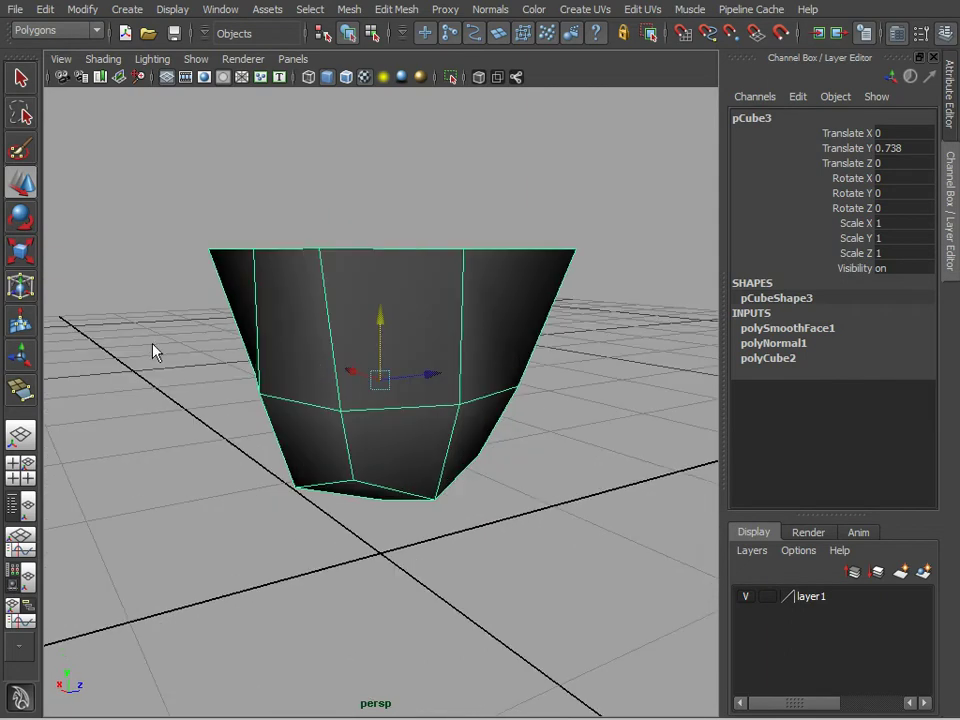
pyautogui.keyDown('alt'); pyautogui.moveTo(422, 420); pyautogui.dragTo(360, 274); pyautogui.keyUp('alt')
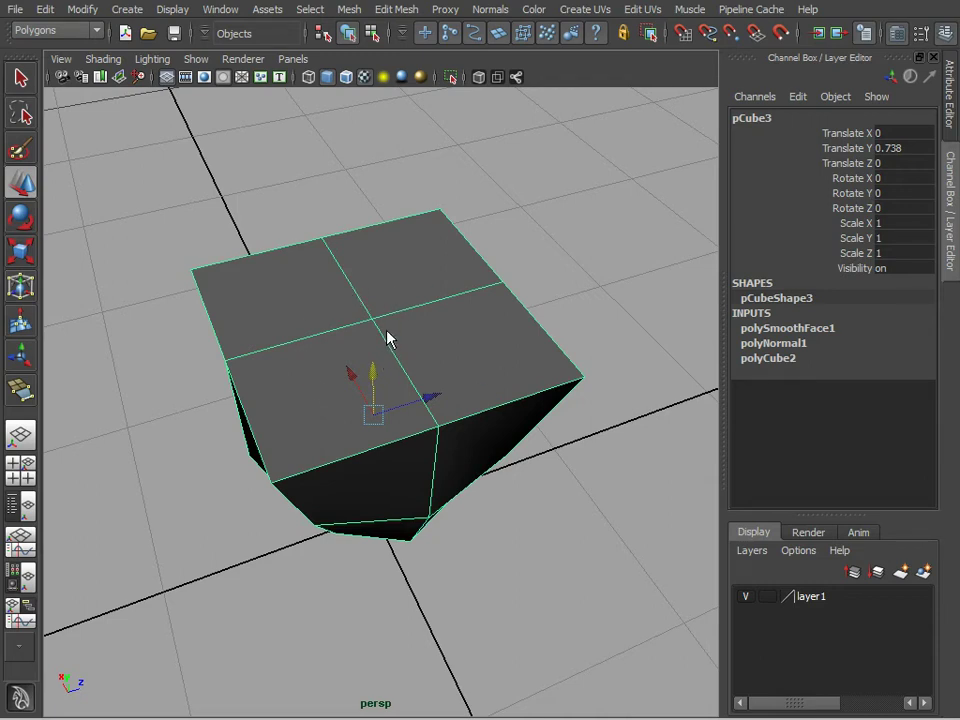
pyautogui.keyDown('alt'); pyautogui.moveTo(383, 360); pyautogui.dragTo(483, 360); pyautogui.keyUp('alt')
pyautogui.keyDown('alt'); pyautogui.moveTo(483, 360); pyautogui.dragTo(505, 433, button='right'); pyautogui.keyUp('alt')
pyautogui.keyDown('alt'); pyautogui.moveTo(505, 433); pyautogui.dragTo(420, 430); pyautogui.keyUp('alt')
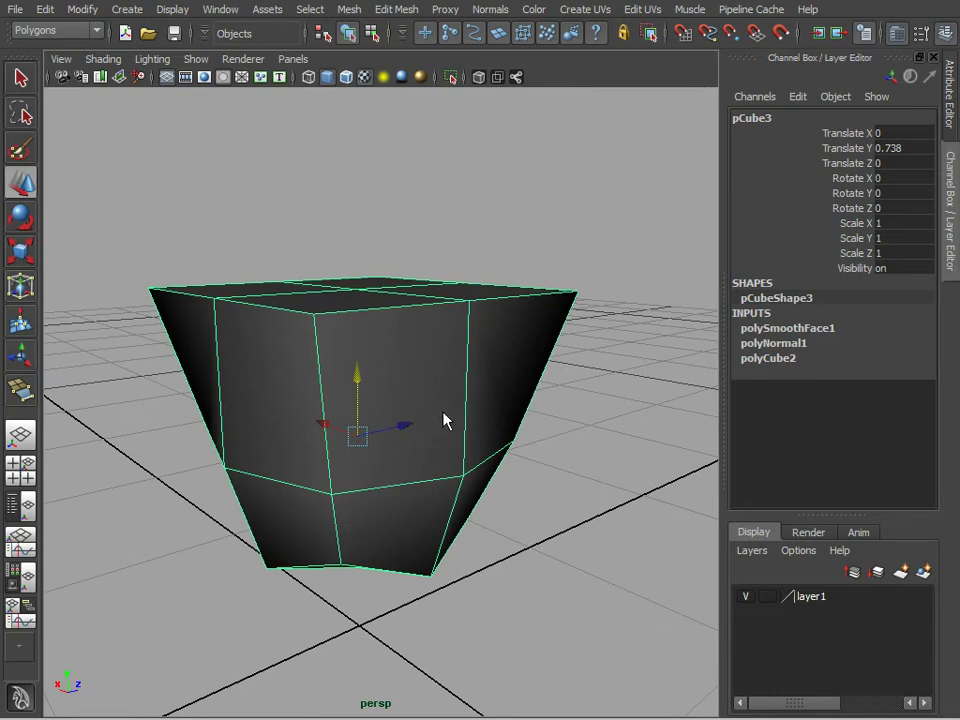
# - Delete the smoothed cube from the scene
pyautogui.keyDown('alt'); pyautogui.moveTo(414, 283); pyautogui.dragTo(254, 419, button='right'); pyautogui.keyUp('alt')
pyautogui.keyDown('alt'); pyautogui.moveTo(376, 412); pyautogui.dragTo(375, 460, button='middle'); pyautogui.keyUp('alt')
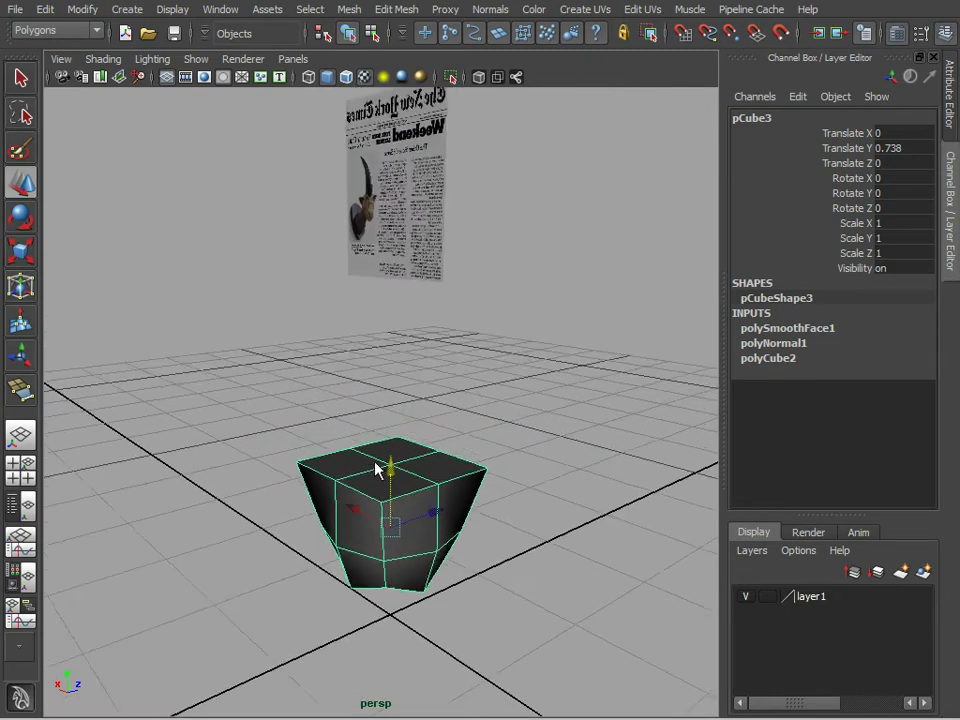
pyautogui.keyDown('alt'); pyautogui.moveTo(375, 460); pyautogui.dragTo(475, 409); pyautogui.keyUp('alt')
pyautogui.keyDown('alt'); pyautogui.moveTo(467, 574); pyautogui.dragTo(585, 579, button='right'); pyautogui.keyUp('alt')
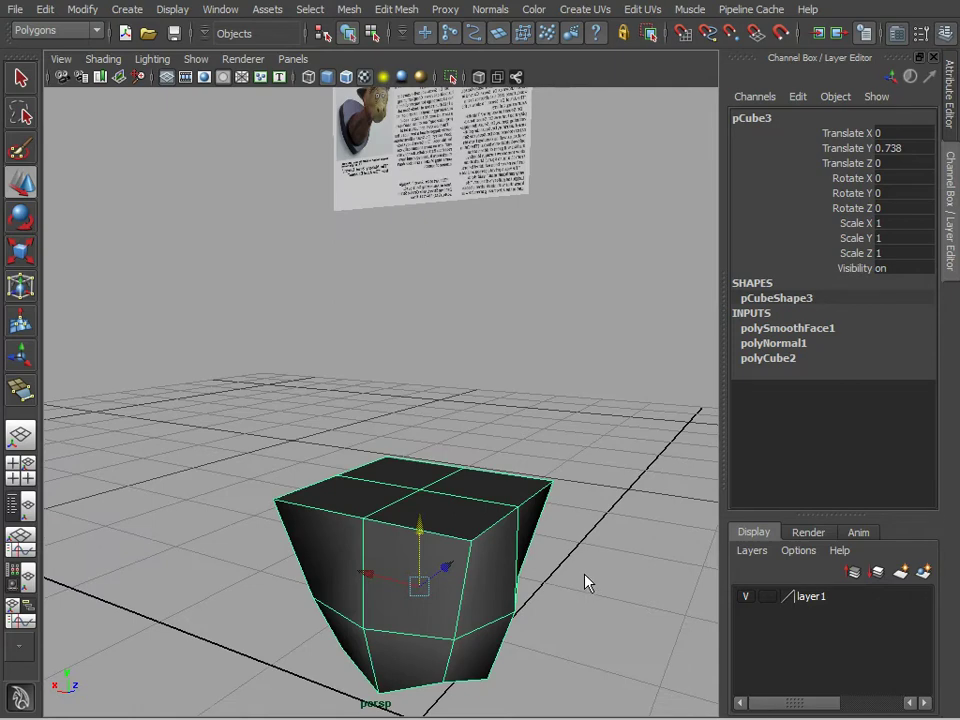
pyautogui.press('Delete')
# - Select the newspaper plane and examine its front, its mirrored back and its thin edge
pyautogui.keyDown('alt'); pyautogui.moveTo(478, 334); pyautogui.dragTo(446, 509, button='middle'); pyautogui.keyUp('alt')
pyautogui.keyDown('alt'); pyautogui.moveTo(428, 503); pyautogui.dragTo(473, 550, button='right'); pyautogui.keyUp('alt')
pyautogui.keyDown('alt'); pyautogui.moveTo(473, 550); pyautogui.dragTo(478, 493); pyautogui.keyUp('alt')
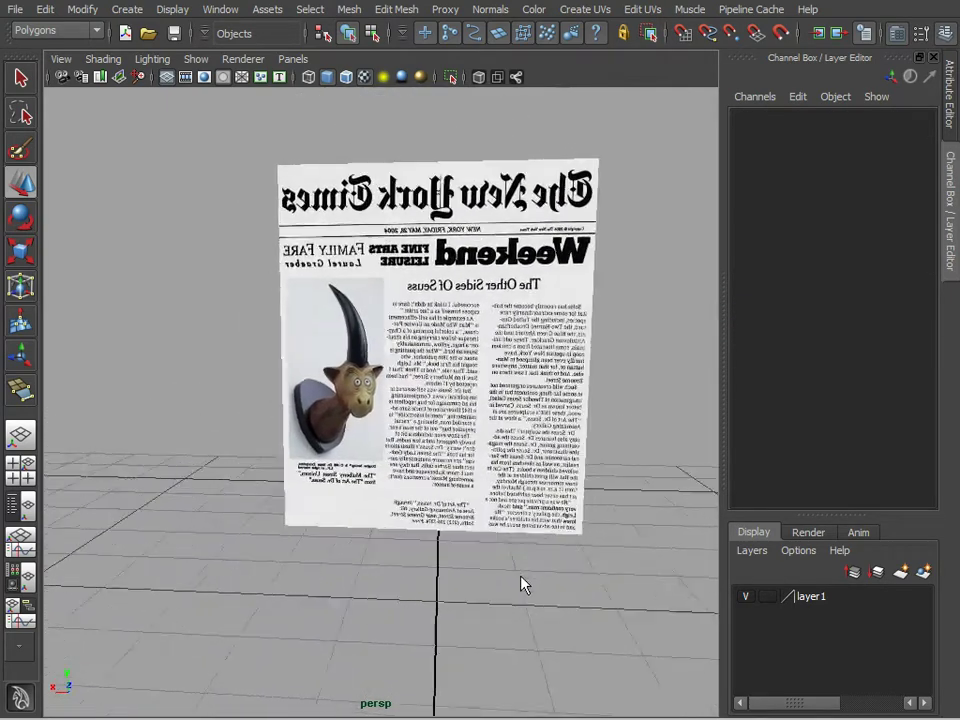
pyautogui.keyDown('alt'); pyautogui.moveTo(313, 517); pyautogui.dragTo(452, 489); pyautogui.keyUp('alt')
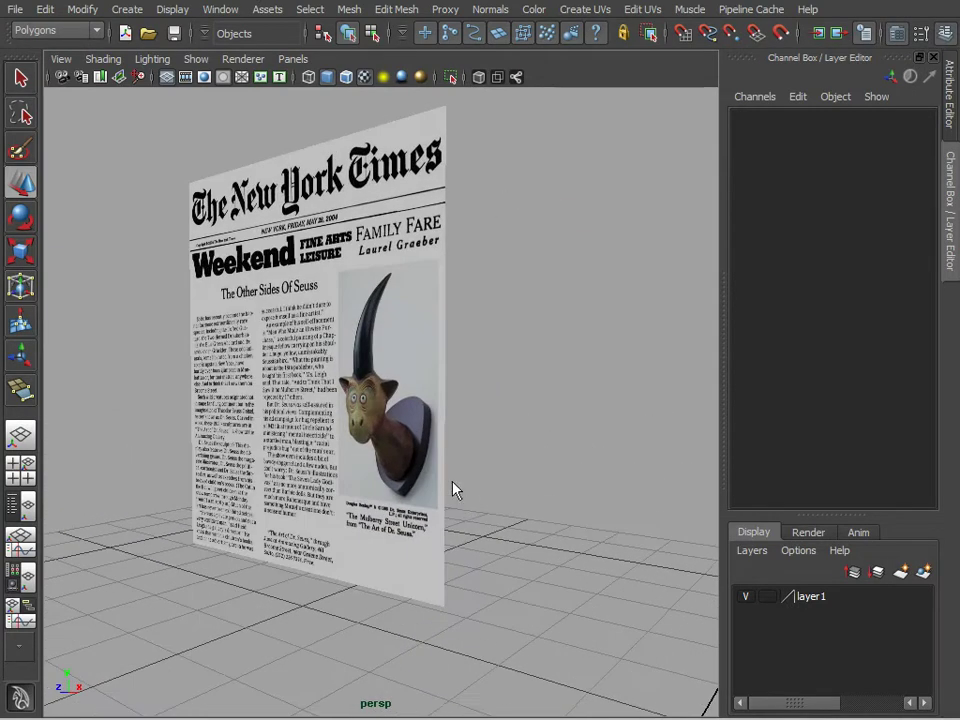
pyautogui.click(415, 482)
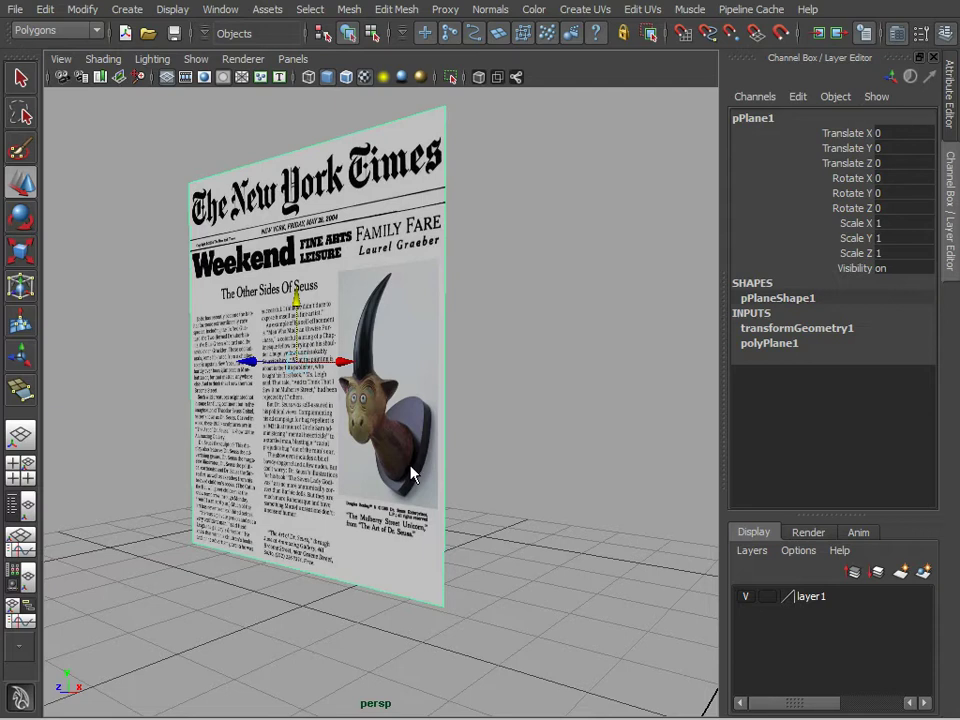
pyautogui.keyDown('alt'); pyautogui.moveTo(375, 480); pyautogui.dragTo(411, 485); pyautogui.keyUp('alt')
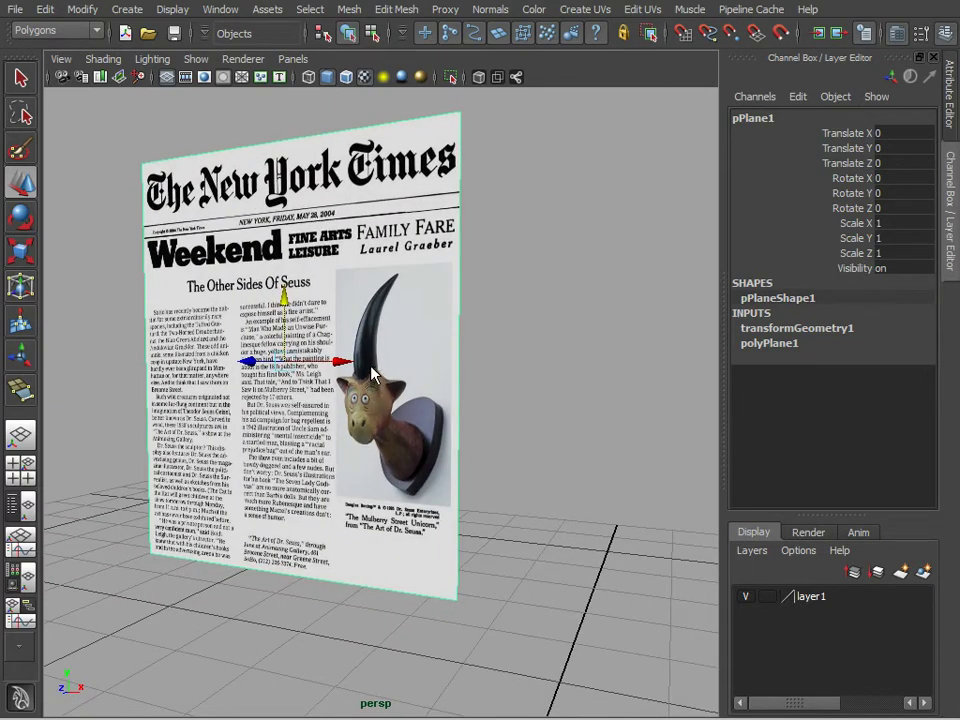
pyautogui.keyDown('alt'); pyautogui.moveTo(440, 452); pyautogui.dragTo(231, 463); pyautogui.keyUp('alt')
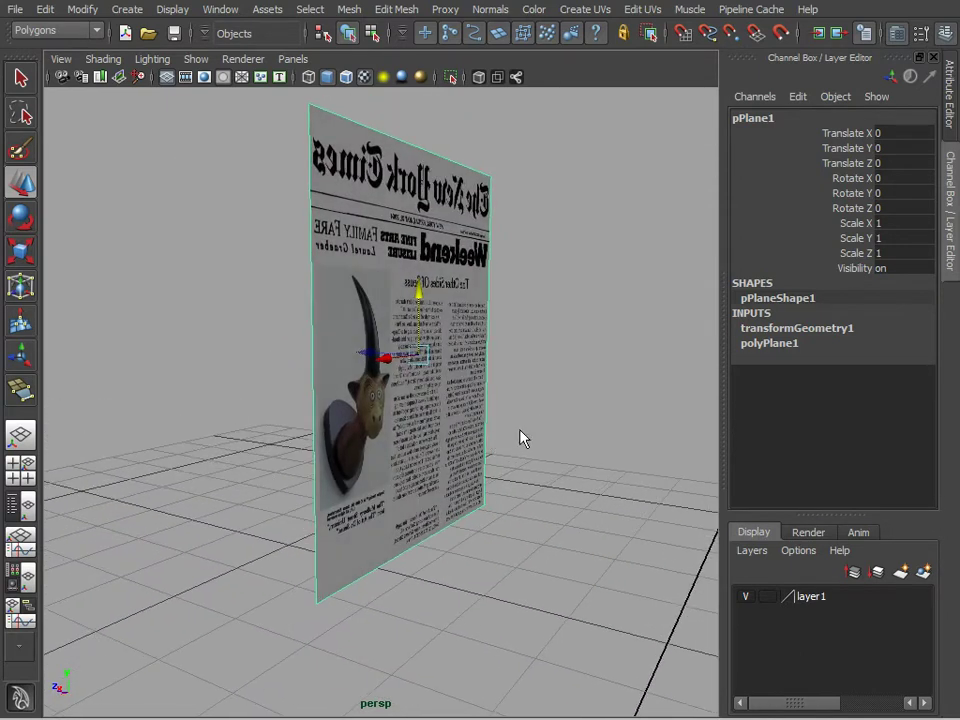
pyautogui.keyDown('alt'); pyautogui.moveTo(556, 458); pyautogui.dragTo(500, 468); pyautogui.keyUp('alt')
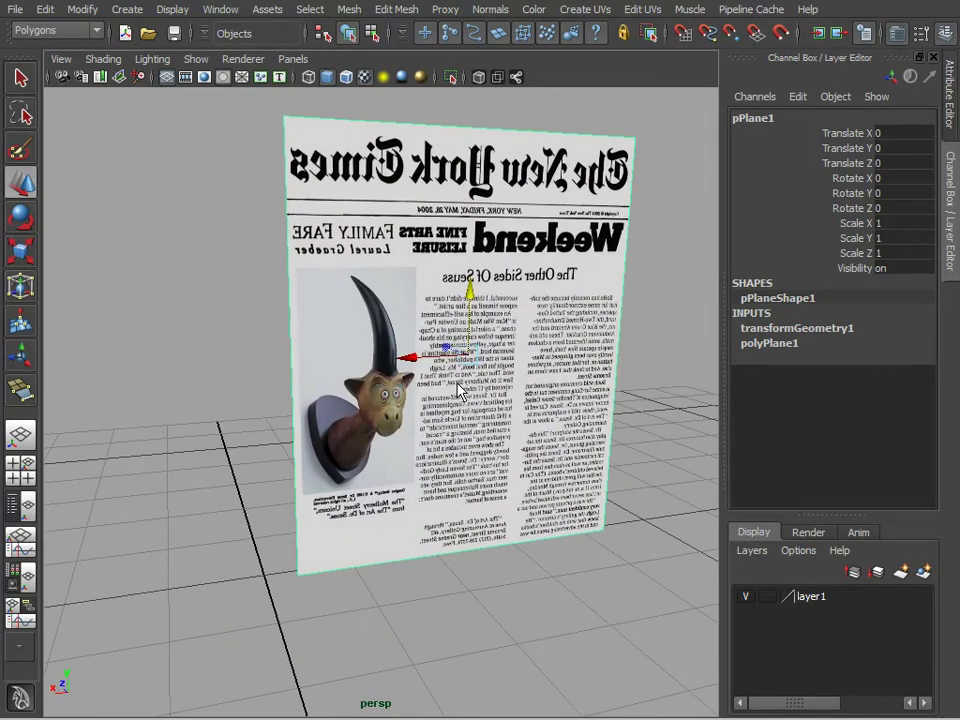
pyautogui.keyDown('alt'); pyautogui.moveTo(403, 436); pyautogui.dragTo(660, 430); pyautogui.keyUp('alt')
pyautogui.keyDown('alt'); pyautogui.moveTo(471, 480); pyautogui.dragTo(336, 506); pyautogui.keyUp('alt')
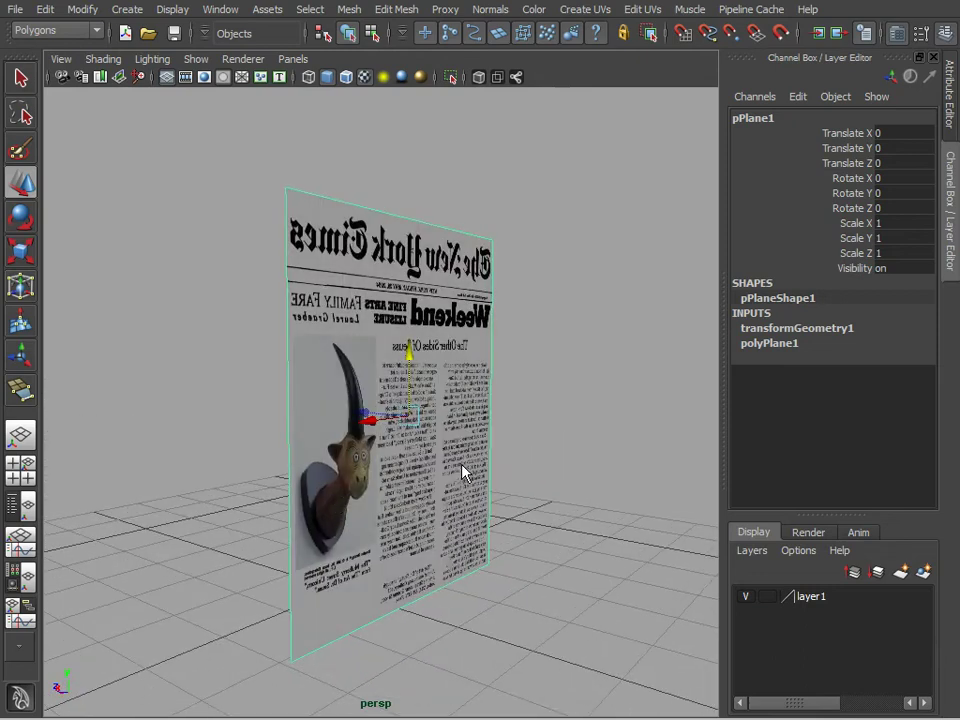
pyautogui.keyDown('alt'); pyautogui.moveTo(414, 471); pyautogui.dragTo(452, 397); pyautogui.keyUp('alt')
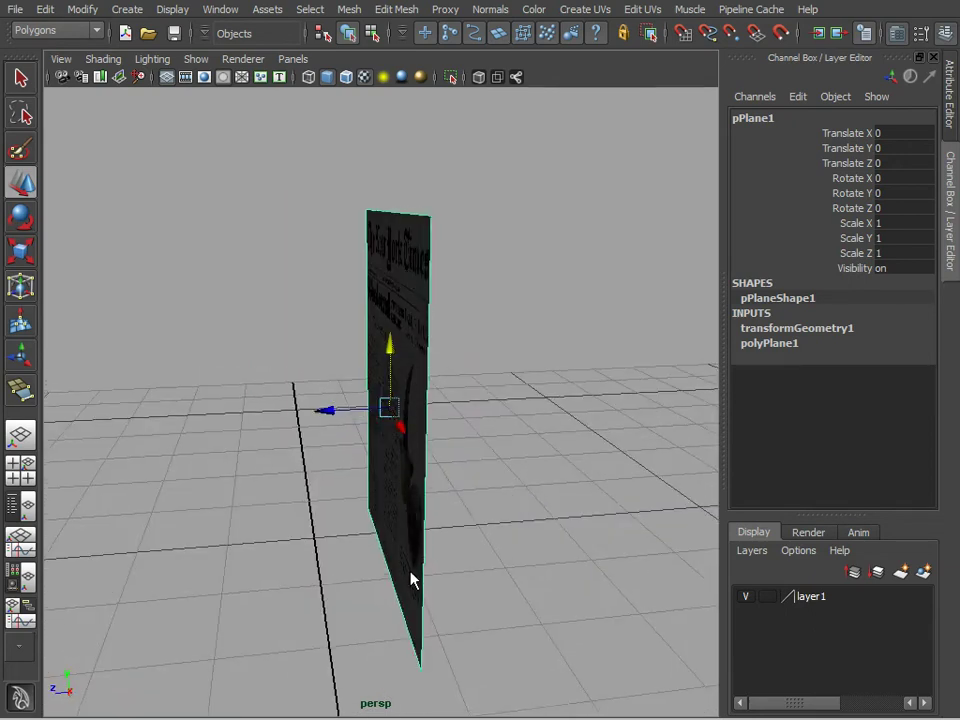
pyautogui.keyDown('alt'); pyautogui.moveTo(418, 564); pyautogui.dragTo(418, 489); pyautogui.keyUp('alt')
pyautogui.keyDown('alt'); pyautogui.moveTo(407, 375); pyautogui.dragTo(492, 467); pyautogui.keyUp('alt')
# - Delete the newspaper plane from the scene
pyautogui.click(517, 429)
pyautogui.click(393, 382)
pyautogui.press('Delete')
# - Create a polygon cube at the origin and flatten it into a thin slab with Scale Z about 0.031
pyautogui.click(132, 13)
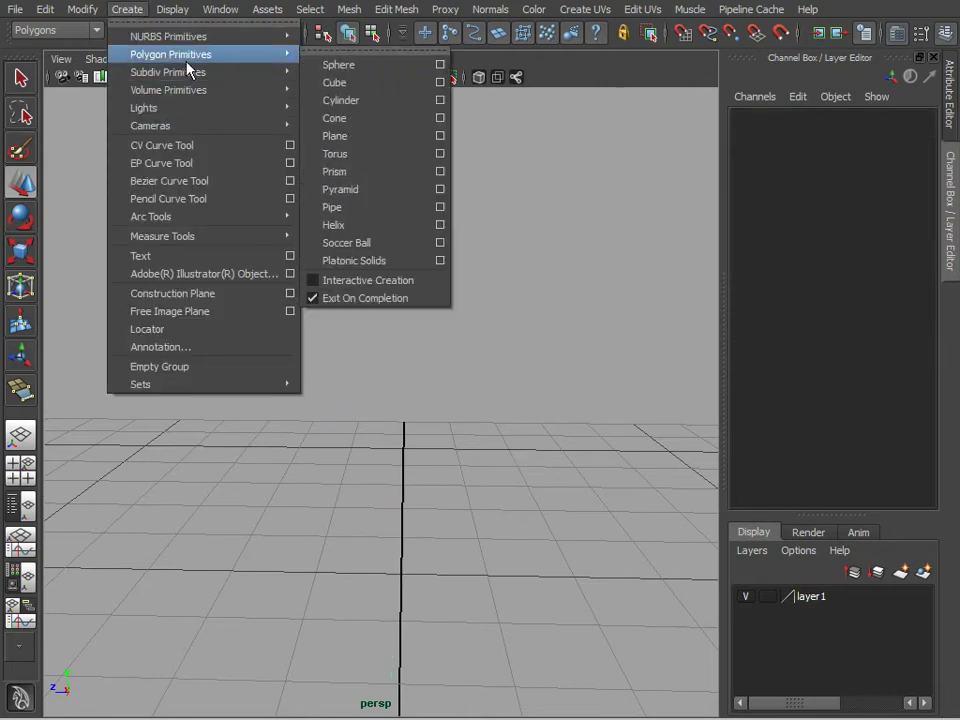
pyautogui.moveTo(285, 56)
pyautogui.click(350, 84)
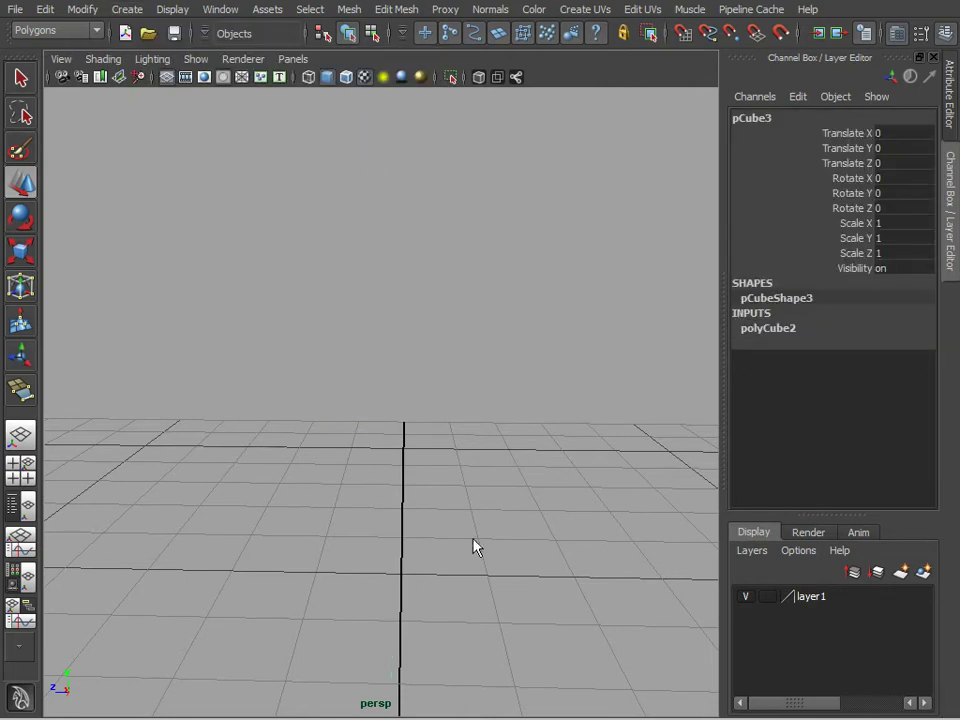
pyautogui.keyDown('alt'); pyautogui.moveTo(396, 568); pyautogui.dragTo(508, 431, button='right'); pyautogui.keyUp('alt')
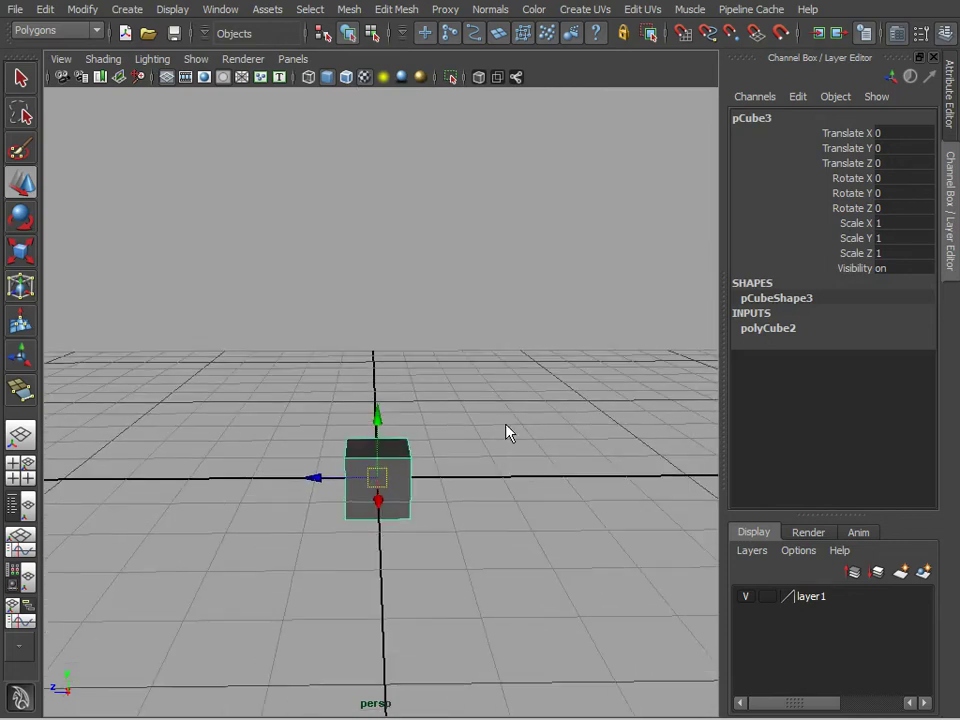
pyautogui.press('r')
pyautogui.moveTo(293, 478); pyautogui.dragTo(375, 477)
# - Select one large face of the thin slab and assign the existing newspaper material to it
pyautogui.keyDown('alt'); pyautogui.moveTo(424, 540); pyautogui.dragTo(278, 420); pyautogui.keyUp('alt')
pyautogui.keyDown('alt'); pyautogui.moveTo(277, 414); pyautogui.dragTo(406, 560, button='right'); pyautogui.keyUp('alt')
pyautogui.keyDown('alt'); pyautogui.moveTo(406, 560); pyautogui.dragTo(419, 520, button='middle'); pyautogui.keyUp('alt')
pyautogui.moveTo(407, 426); pyautogui.dragTo(420, 484, button='right')
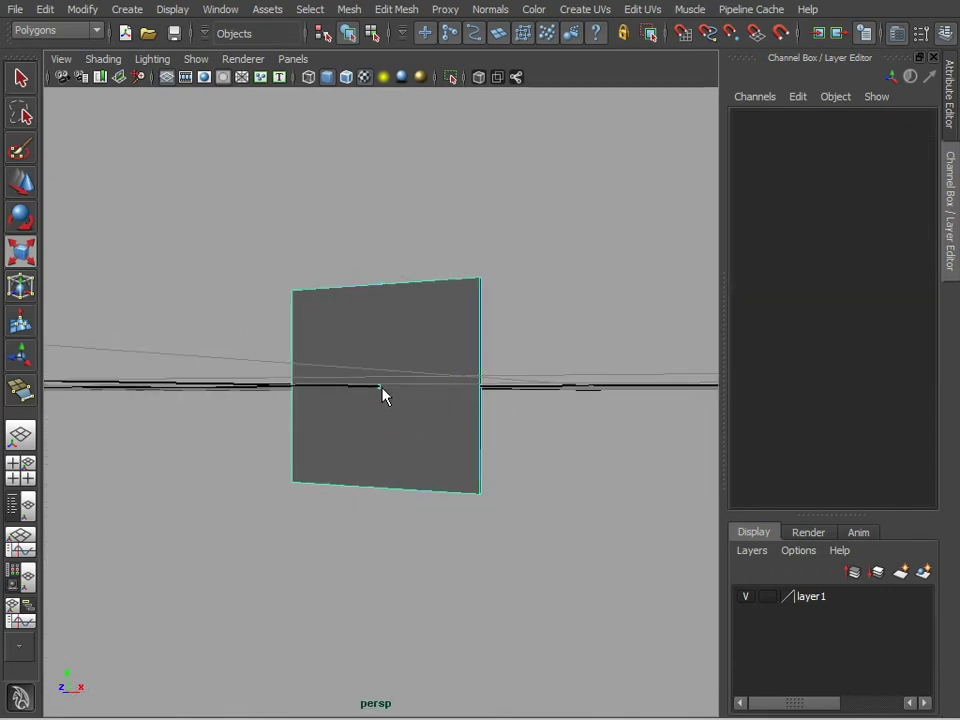
pyautogui.click(382, 395)
pyautogui.moveTo(467, 491)
pyautogui.keyDown('alt'); pyautogui.mouseDown()
pyautogui.moveTo(289, 497)
pyautogui.moveTo(447, 503)
pyautogui.mouseUp(); pyautogui.keyUp('alt')
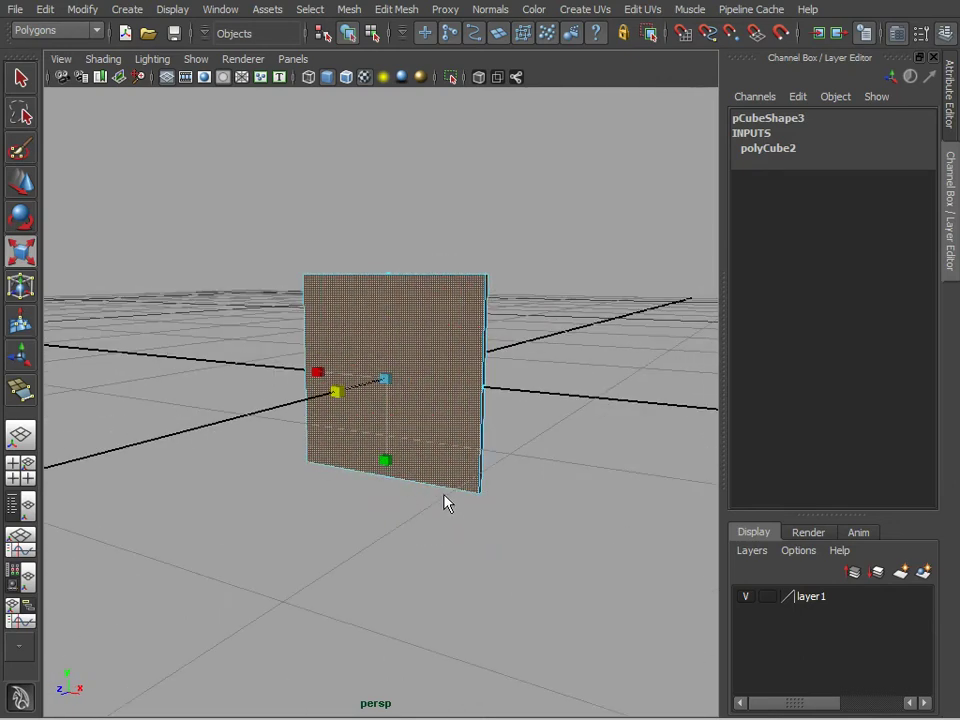
pyautogui.keyDown('alt'); pyautogui.moveTo(430, 445); pyautogui.dragTo(413, 430); pyautogui.keyUp('alt')
pyautogui.moveTo(413, 430); pyautogui.dragTo(533, 714, button='right')
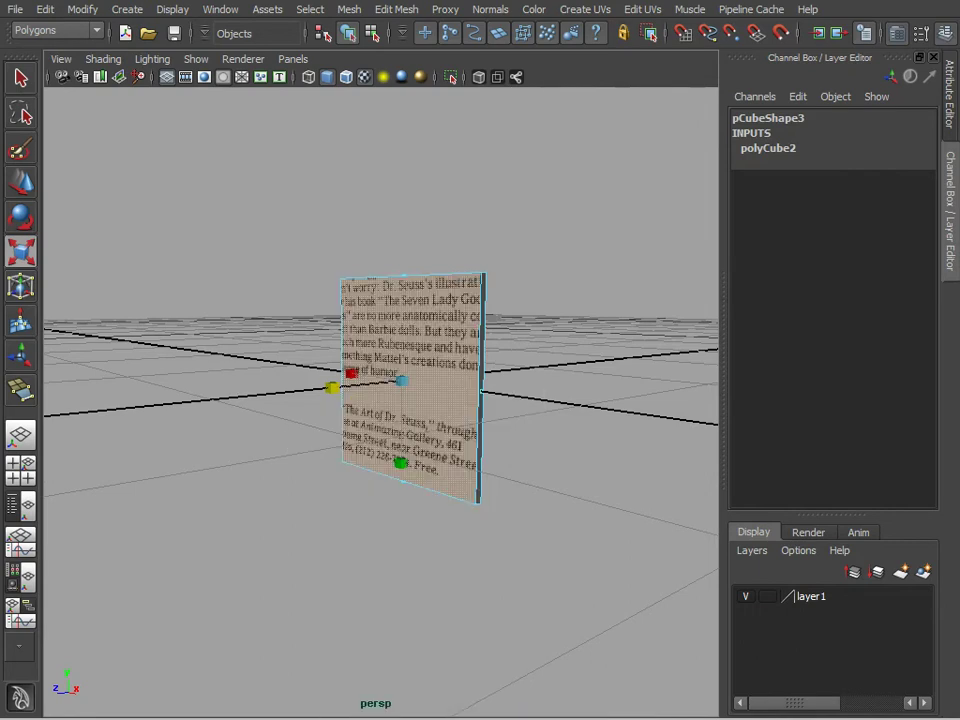
# - Deselect the face and examine the newspaper texture and the slab's thickness from several angles
pyautogui.click(520, 456)
pyautogui.keyDown('alt'); pyautogui.moveTo(520, 456); pyautogui.dragTo(422, 452); pyautogui.keyUp('alt')
pyautogui.scroll(4, 495, 457)
pyautogui.keyDown('alt'); pyautogui.moveTo(421, 445); pyautogui.dragTo(388, 504, button='middle'); pyautogui.keyUp('alt')
pyautogui.keyDown('alt'); pyautogui.moveTo(388, 504); pyautogui.dragTo(469, 555, button='right'); pyautogui.keyUp('alt')
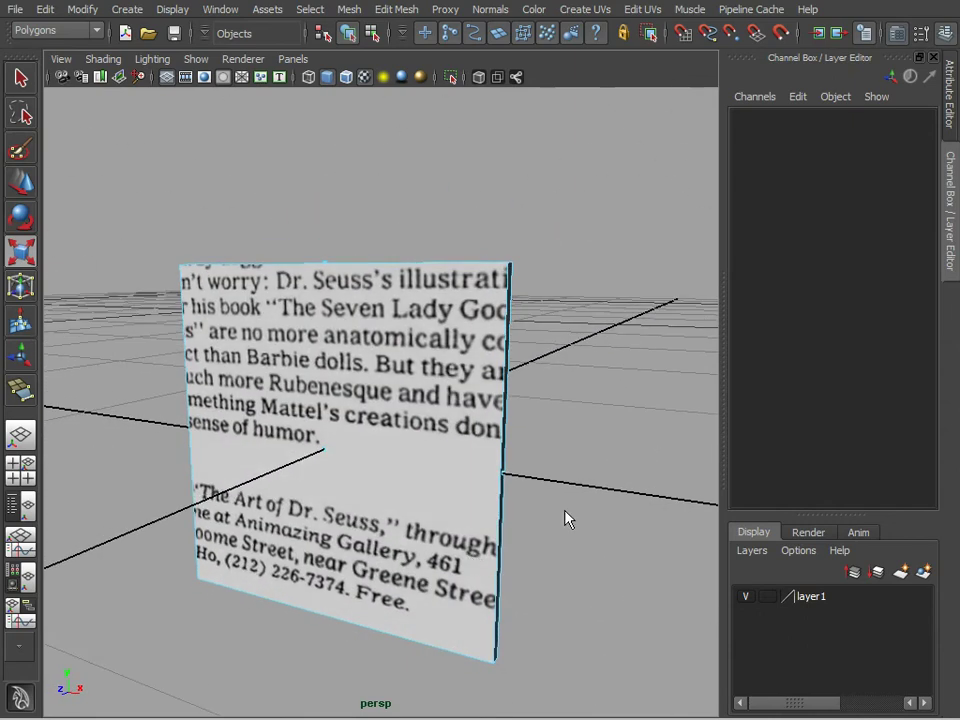
pyautogui.press('F8')
pyautogui.keyDown('alt'); pyautogui.moveTo(564, 506); pyautogui.dragTo(563, 452); pyautogui.keyUp('alt')
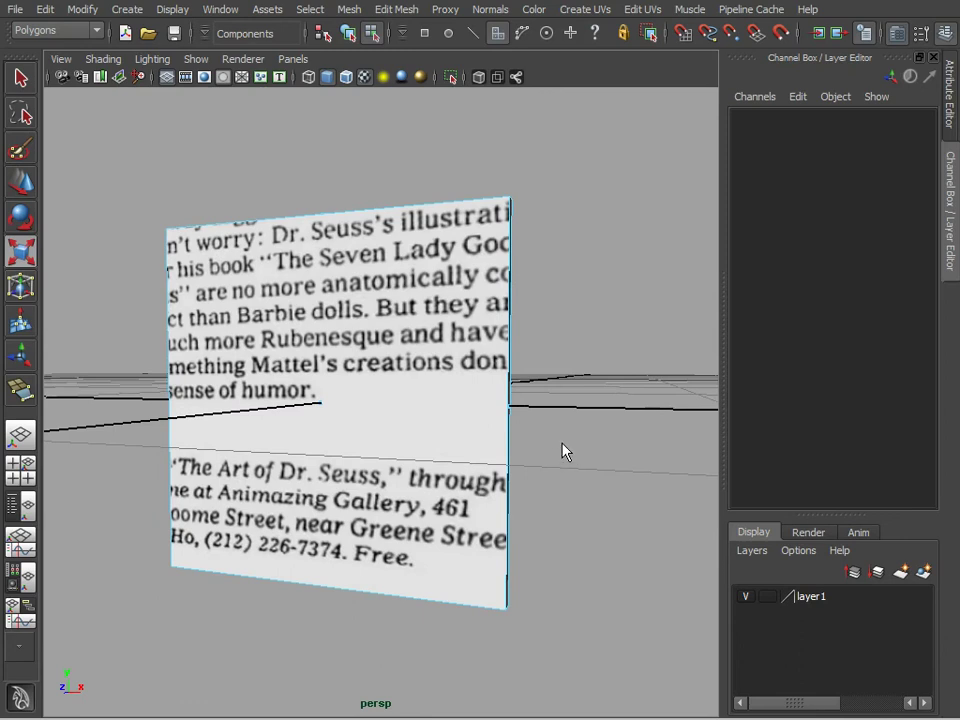
pyautogui.keyDown('alt'); pyautogui.moveTo(553, 461); pyautogui.dragTo(527, 465); pyautogui.keyUp('alt')
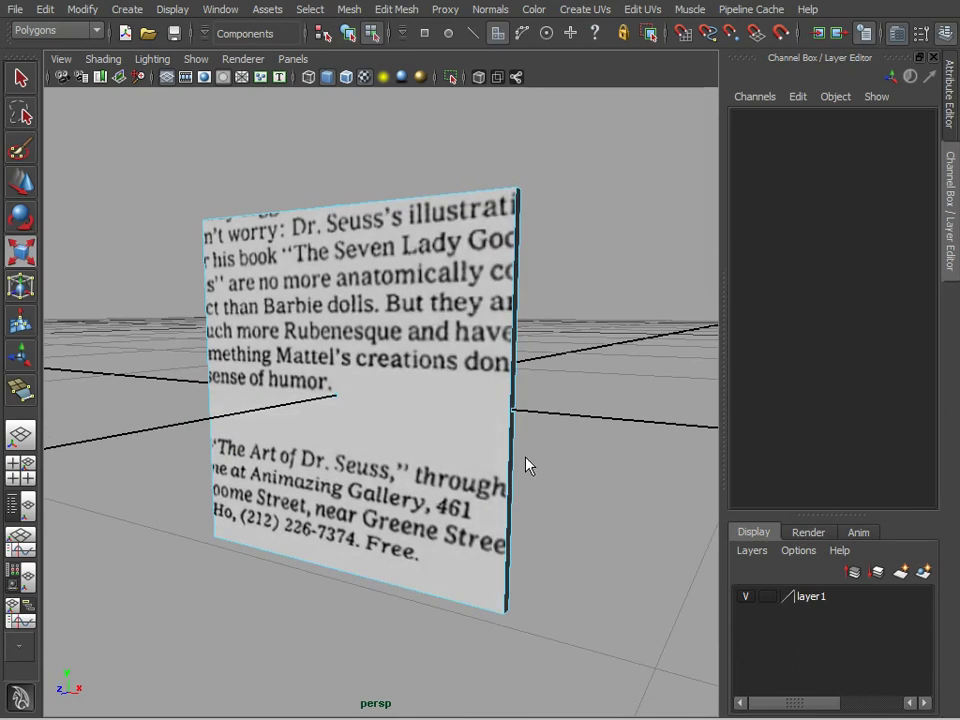
pyautogui.keyDown('alt'); pyautogui.moveTo(514, 467); pyautogui.dragTo(460, 472, button='right'); pyautogui.keyUp('alt')
pyautogui.keyDown('alt'); pyautogui.moveTo(460, 472); pyautogui.dragTo(408, 478); pyautogui.keyUp('alt')
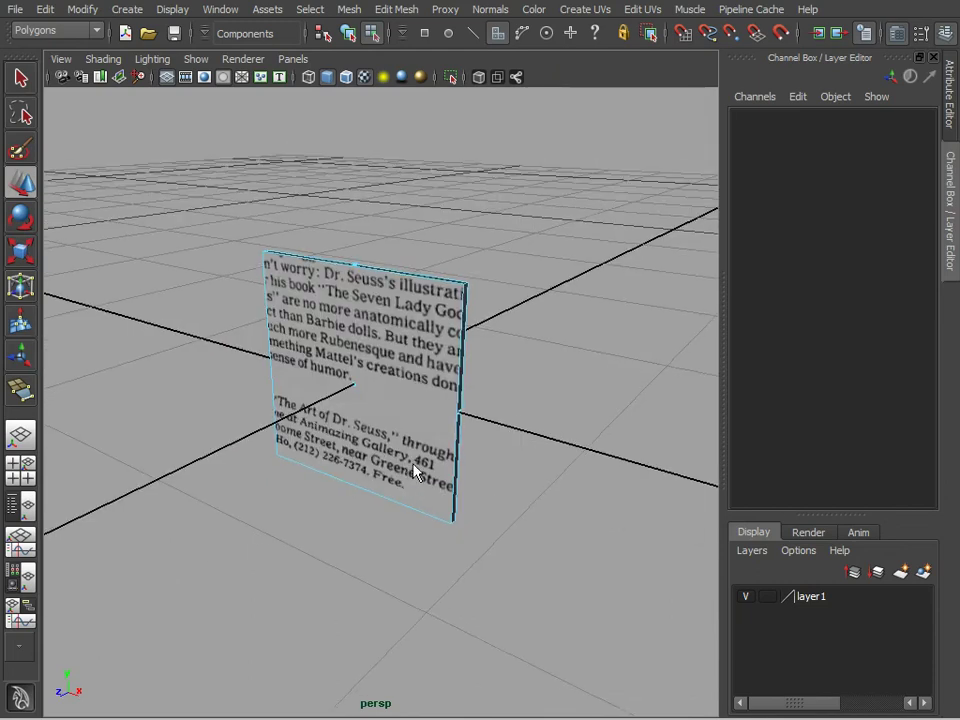
pyautogui.keyDown('alt'); pyautogui.moveTo(476, 444); pyautogui.dragTo(529, 474); pyautogui.keyUp('alt')
pyautogui.keyDown('alt'); pyautogui.moveTo(529, 474); pyautogui.dragTo(607, 505, button='right'); pyautogui.keyUp('alt')
pyautogui.keyDown('alt'); pyautogui.moveTo(607, 505); pyautogui.dragTo(566, 488); pyautogui.keyUp('alt')
pyautogui.keyDown('alt'); pyautogui.moveTo(566, 488); pyautogui.dragTo(498, 469, button='right'); pyautogui.keyUp('alt')
# - Return to object selection and raise the slab to about Translate Y 0.593
pyautogui.press('F8')
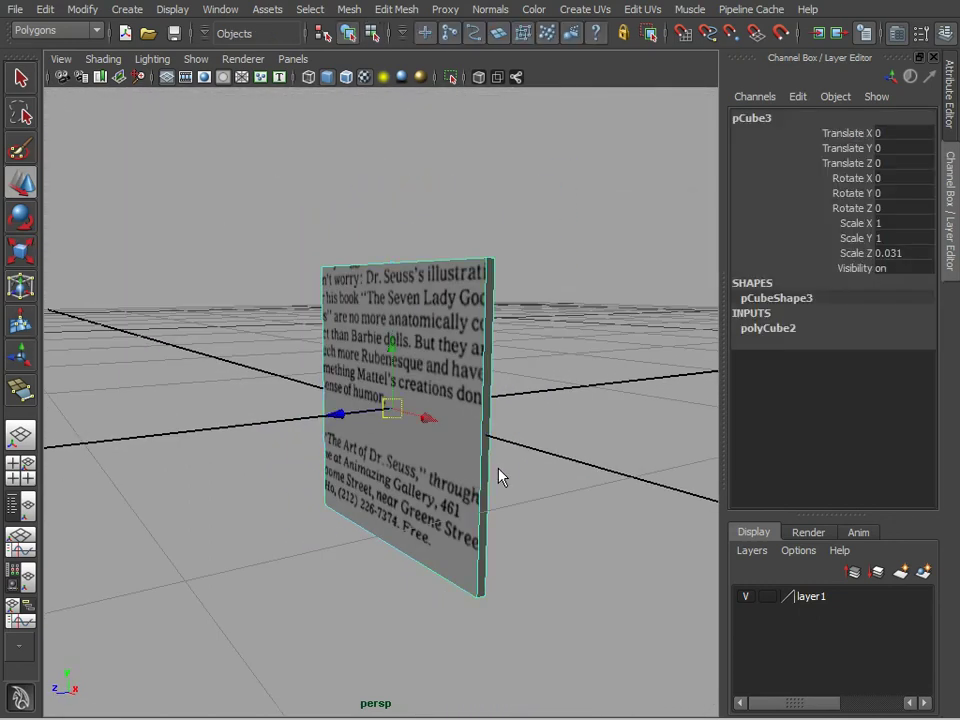
pyautogui.moveTo(396, 355); pyautogui.dragTo(392, 185)
pyautogui.keyDown('alt'); pyautogui.moveTo(476, 399); pyautogui.dragTo(494, 503); pyautogui.keyUp('alt')
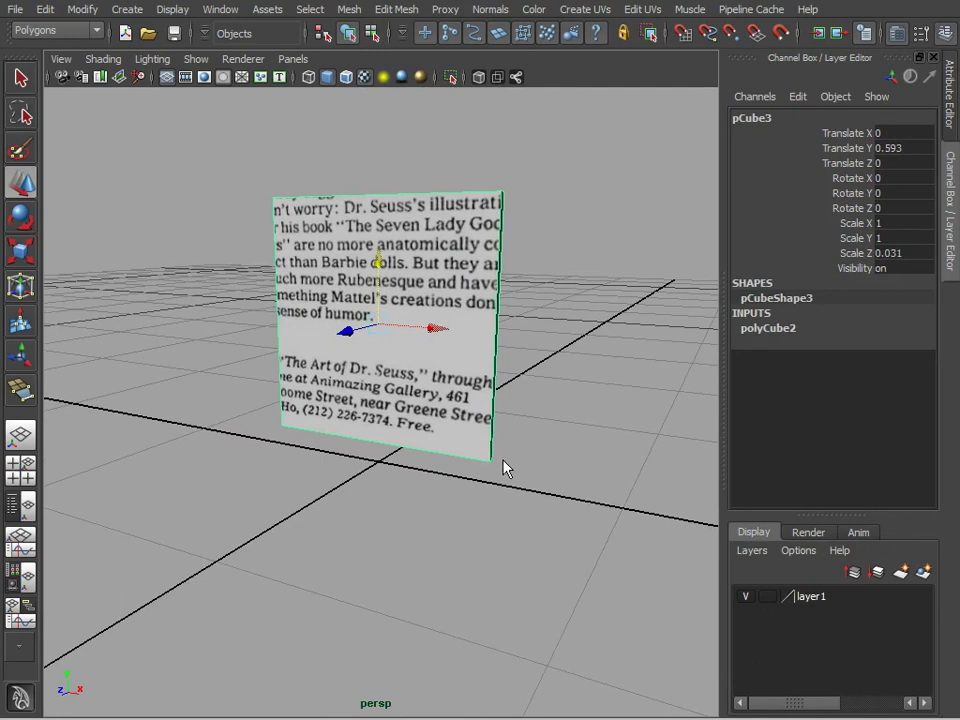
pyautogui.keyDown('alt'); pyautogui.moveTo(572, 480); pyautogui.dragTo(531, 503); pyautogui.keyUp('alt')
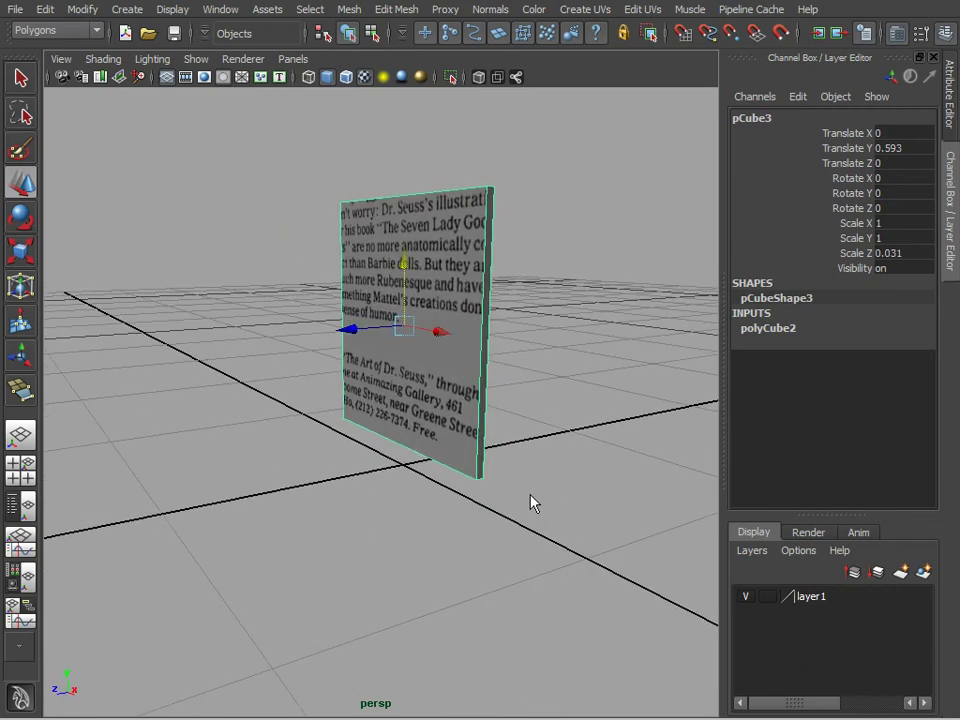